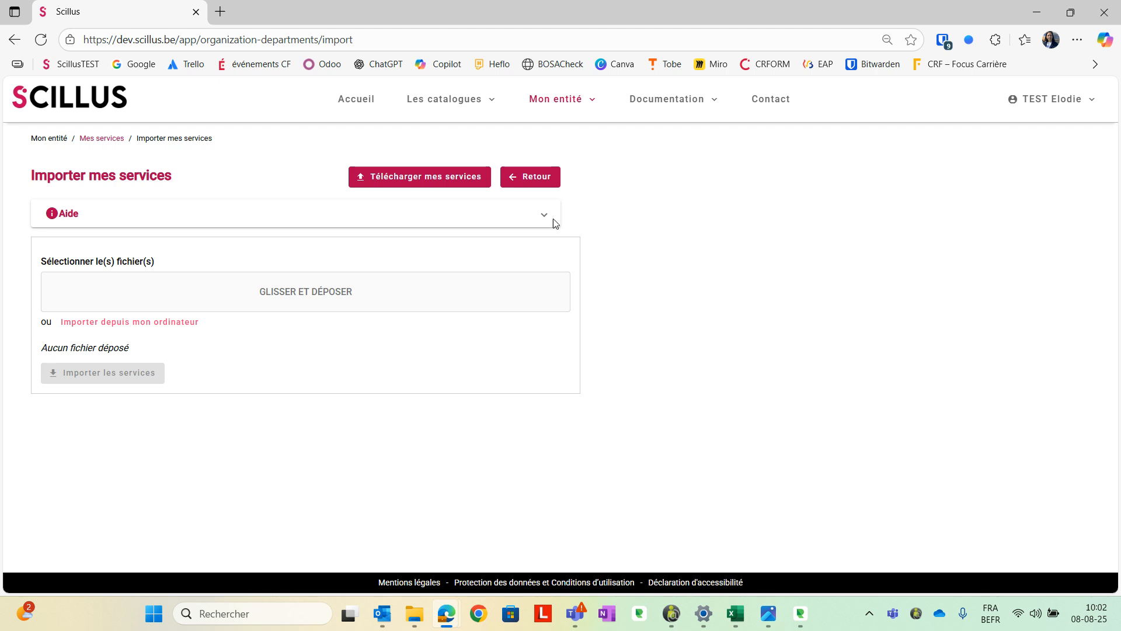
Step: Expand the Aide section on the service import page to read the CSV format instructions
left_click(76, 221)
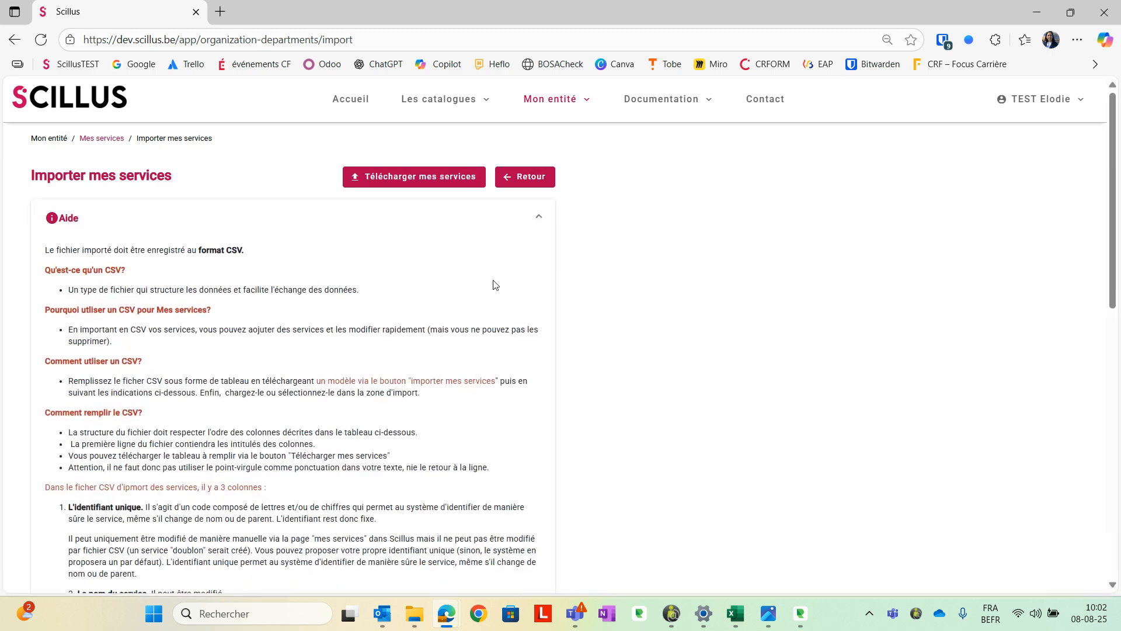
left_click(76, 227)
left_click(74, 226)
Step: Download the existing services as a CSV and open mes_services (38).csv in Excel
left_click(426, 183)
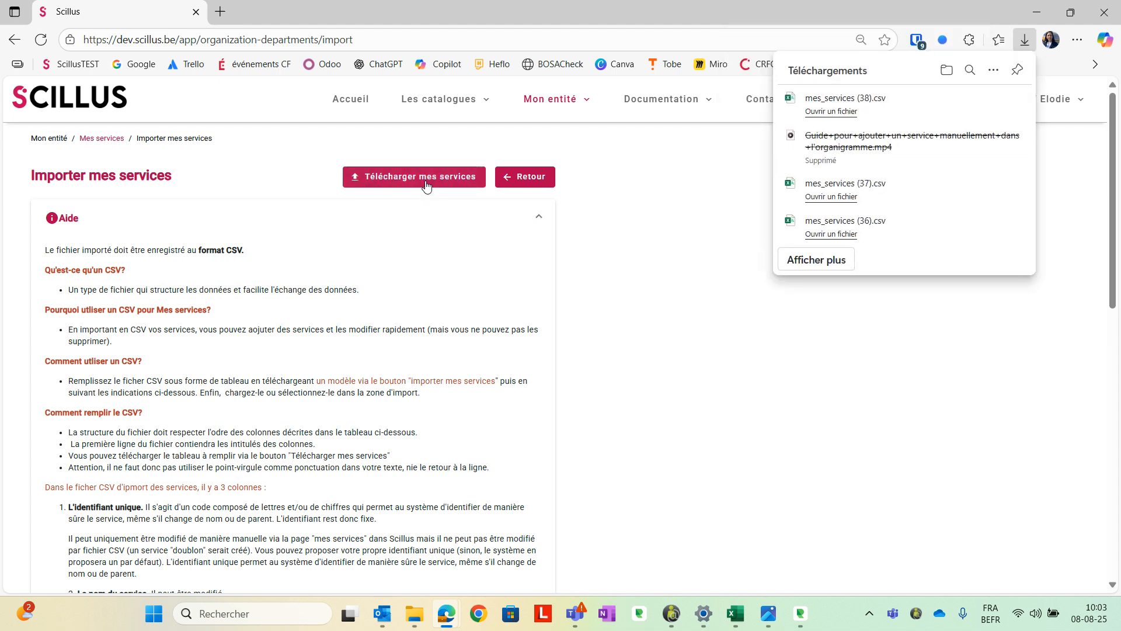
left_click(841, 112)
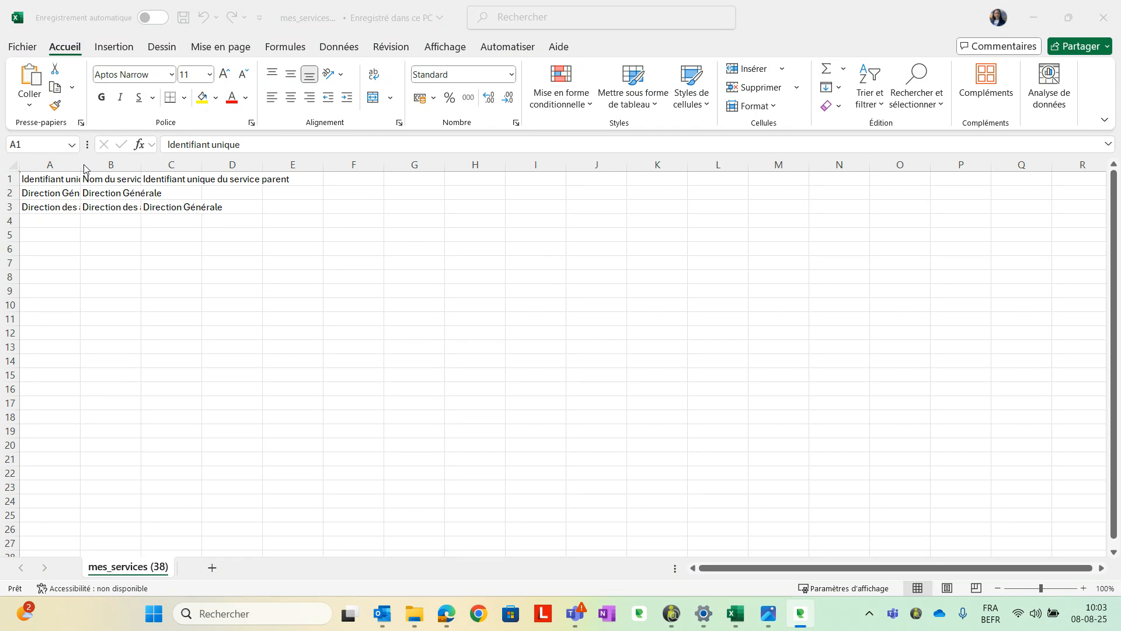
Step: Widen columns A, B and C so the service identifiers, names and parent identifiers are fully readable
left_click_drag(80, 165, 186, 178)
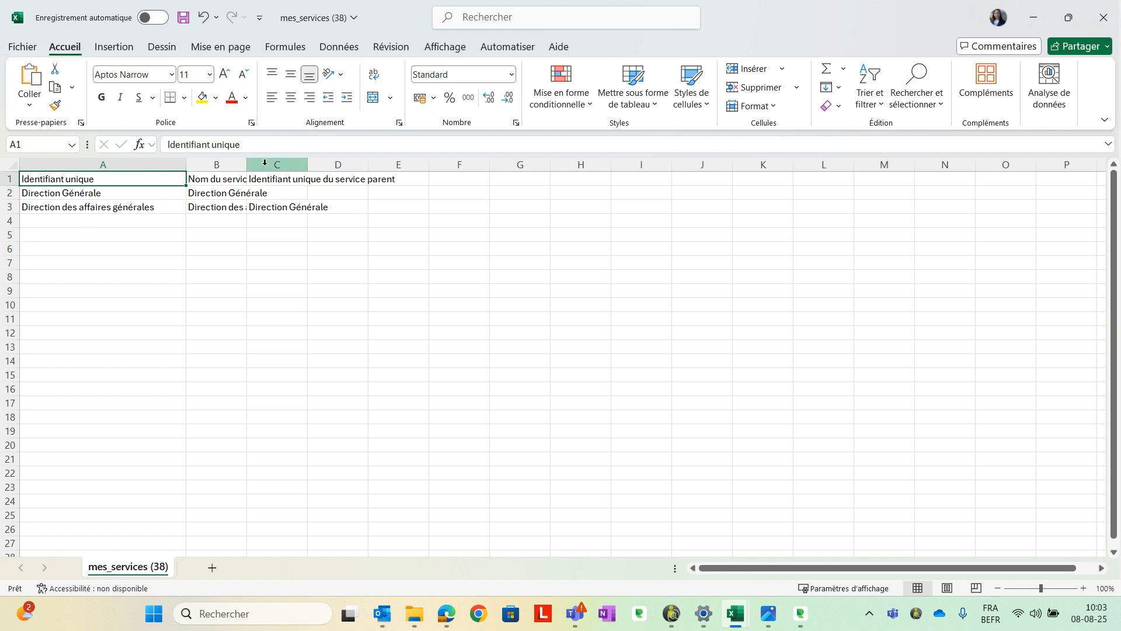
left_click_drag(277, 165, 344, 170)
left_click(392, 270)
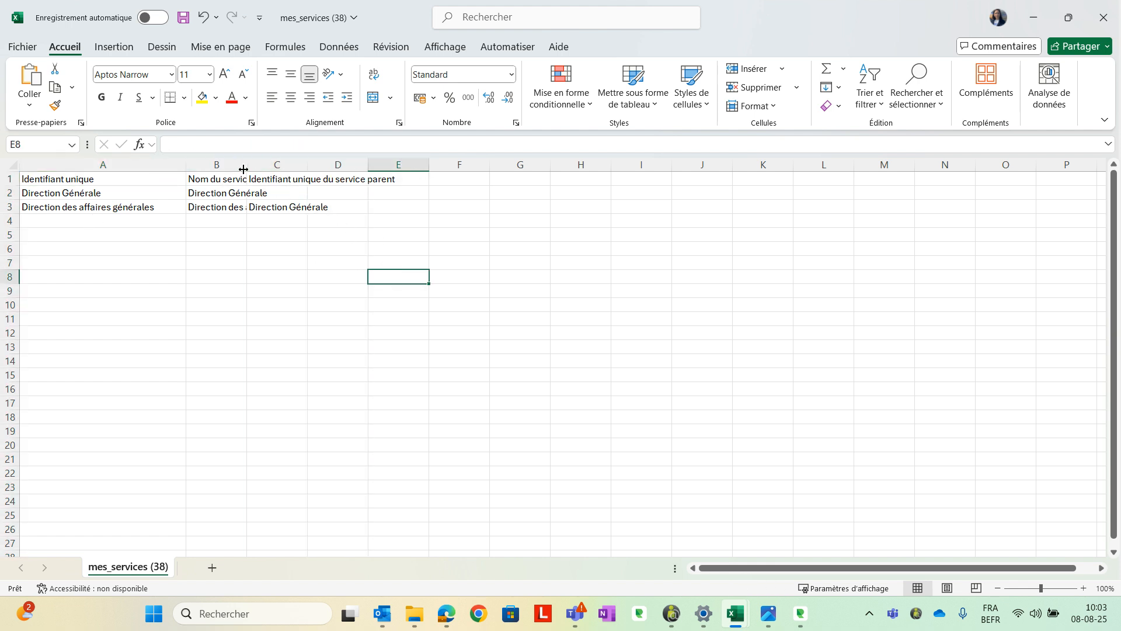
left_click_drag(249, 168, 432, 193)
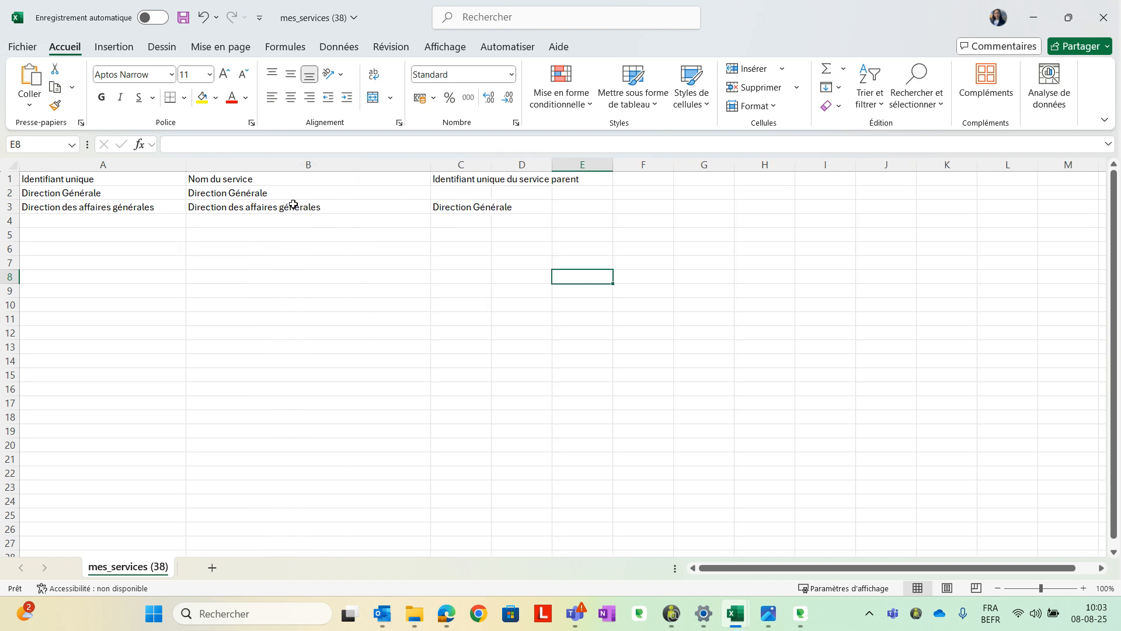
left_click_drag(491, 165, 647, 190)
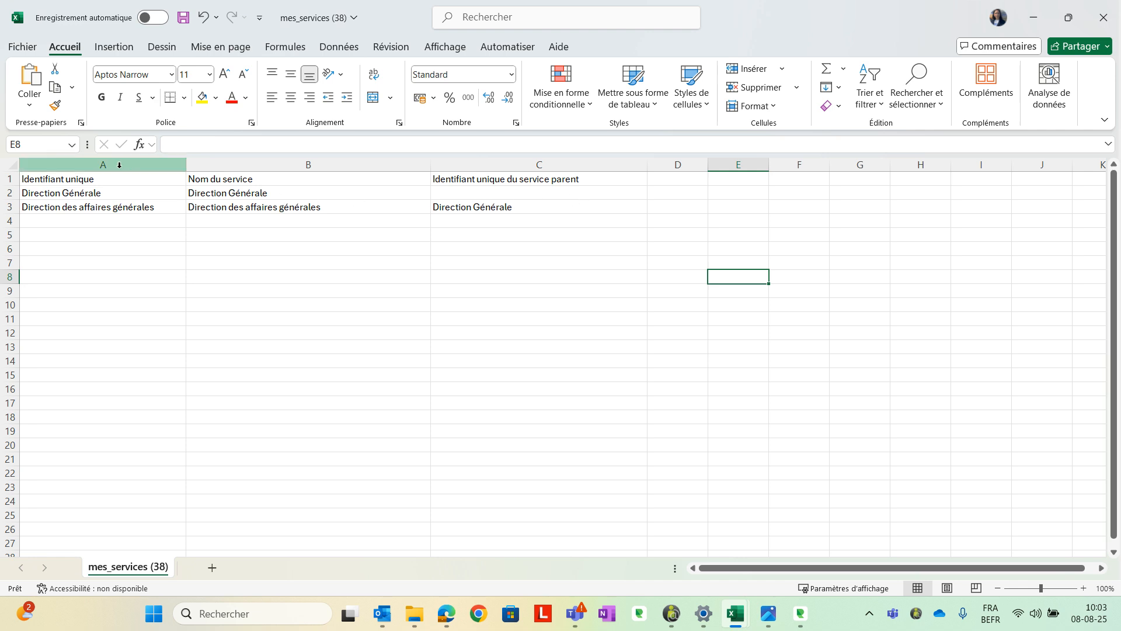
Step: Review the headers Identifiant unique, Nom du service and Identifiant unique du service parent in row 1
left_click(74, 179)
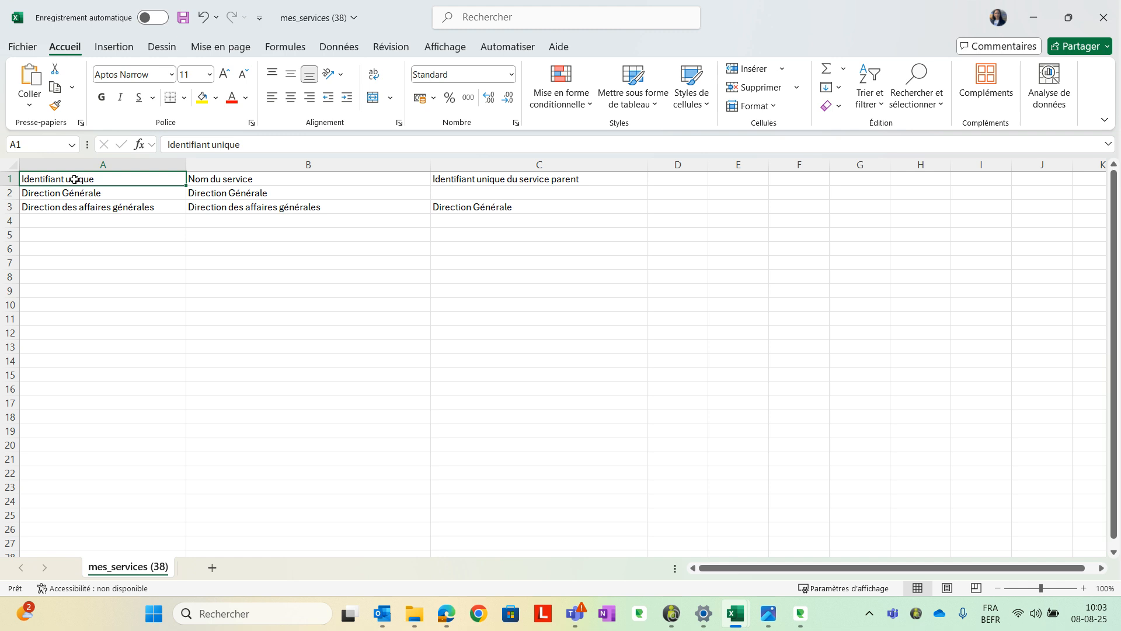
left_click(219, 178)
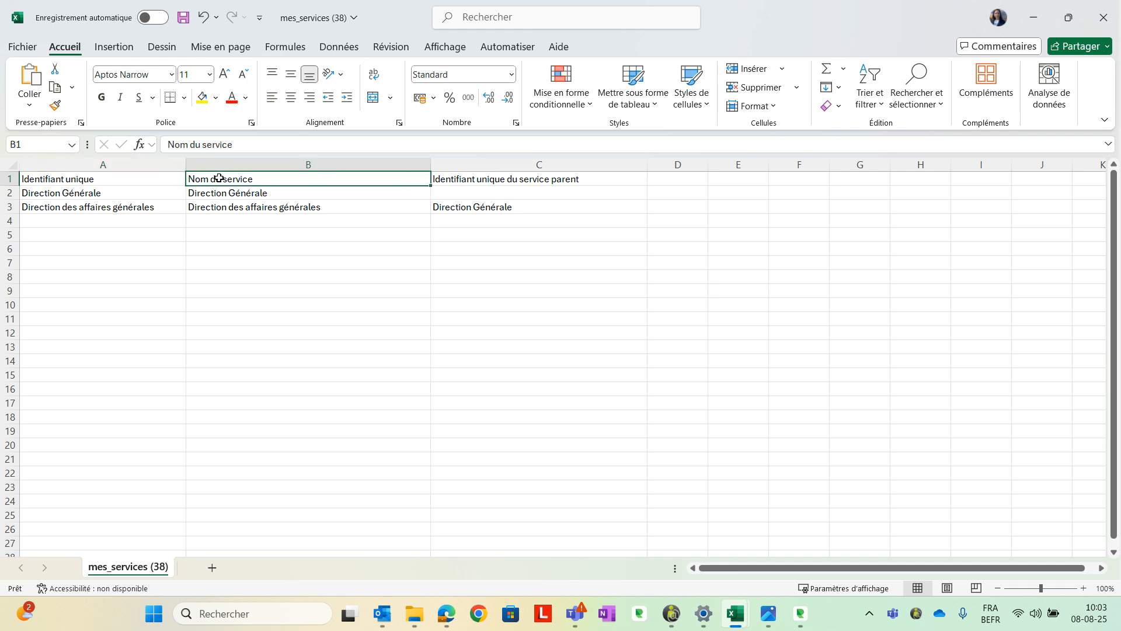
left_click(480, 178)
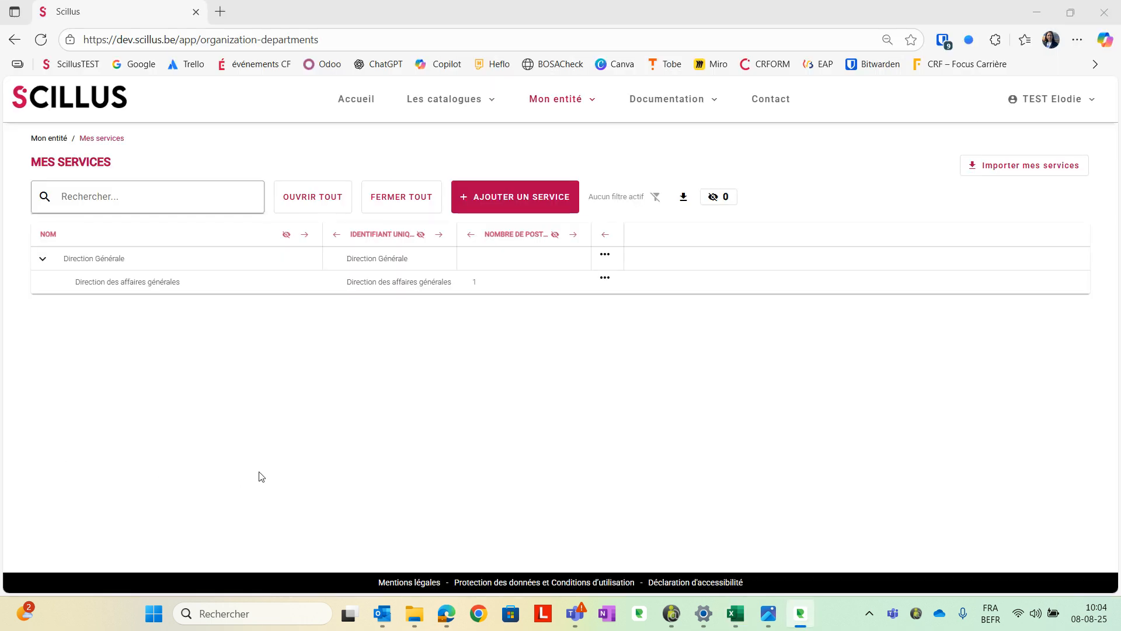
Step: Switch to Scillus, open the Direction des affaires générales service, and highlight its name and unique identifier for comparison
left_click(173, 283)
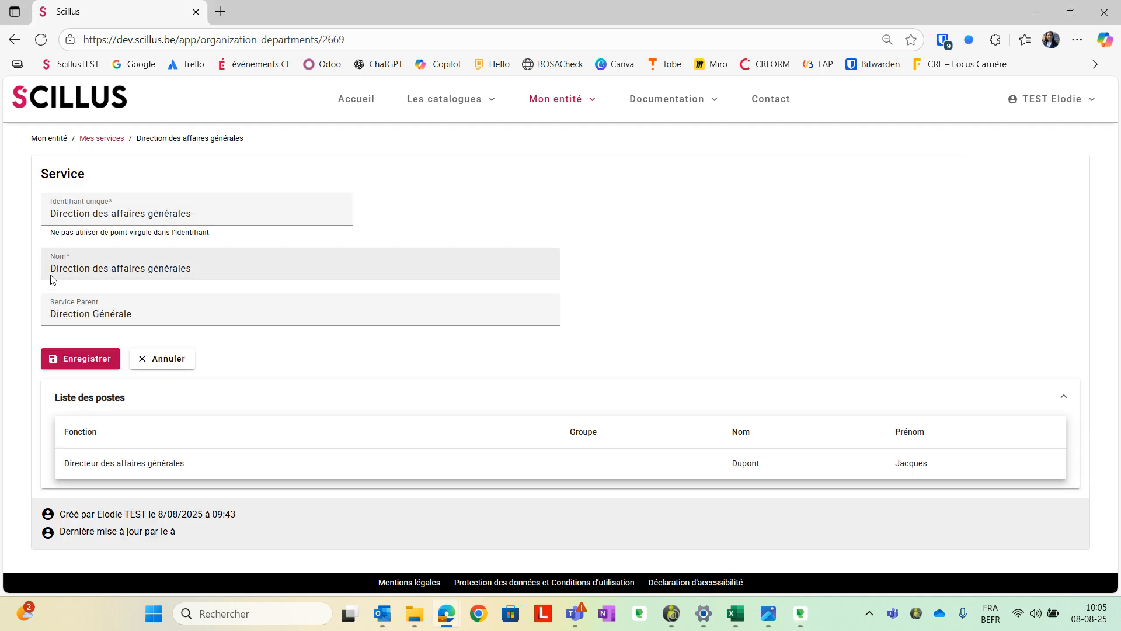
left_click_drag(197, 271, 45, 273)
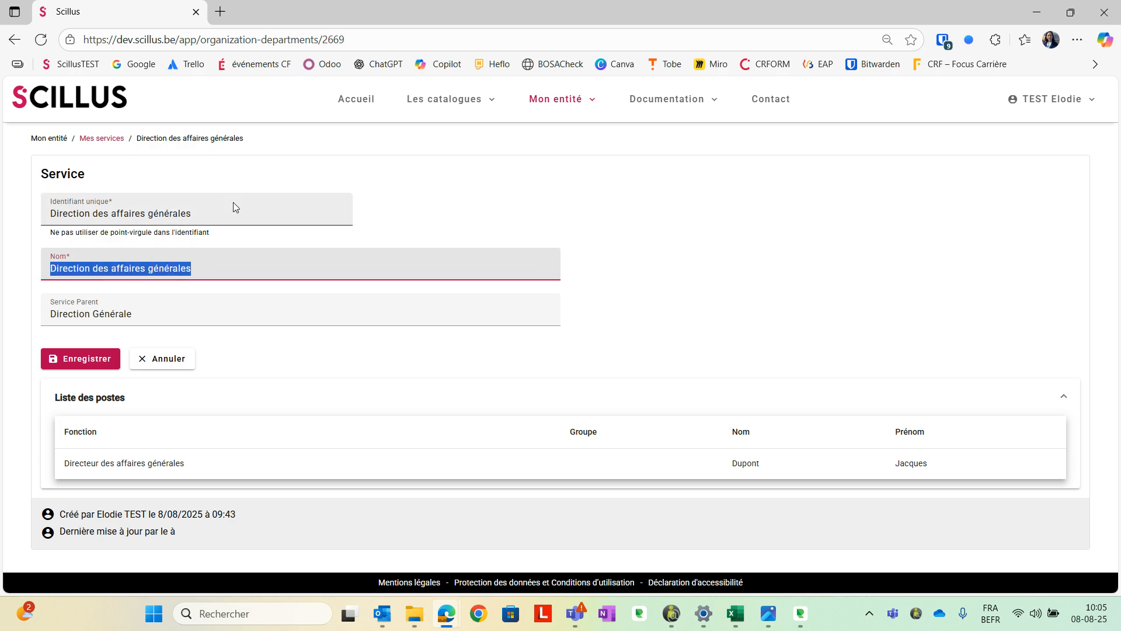
left_click_drag(195, 212, 42, 214)
key("ctrl+c")
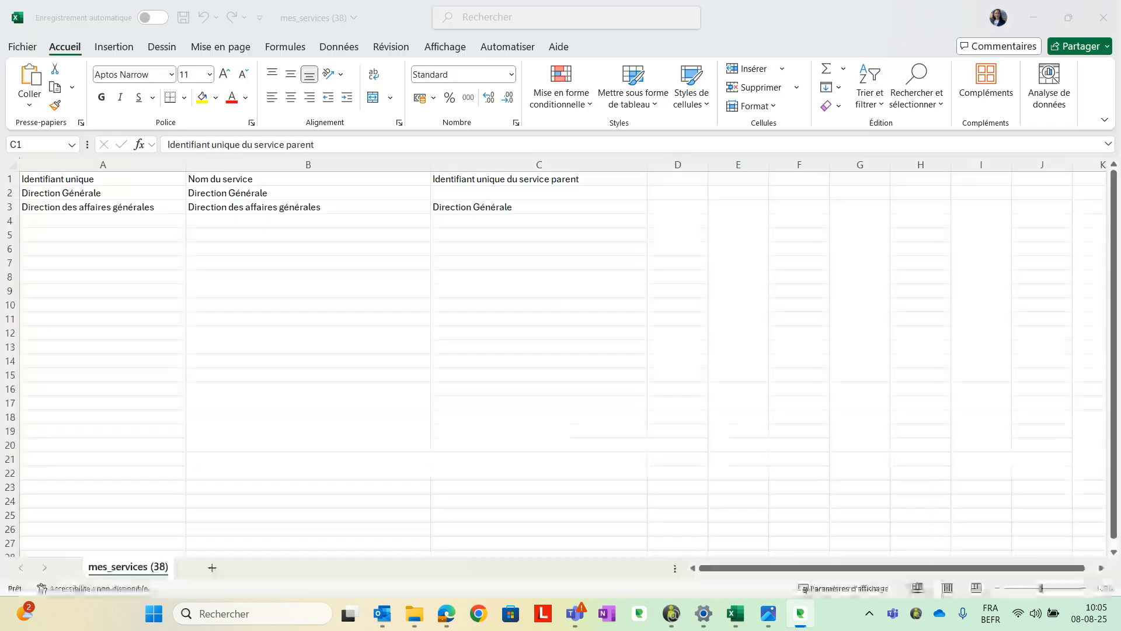
left_click(475, 209)
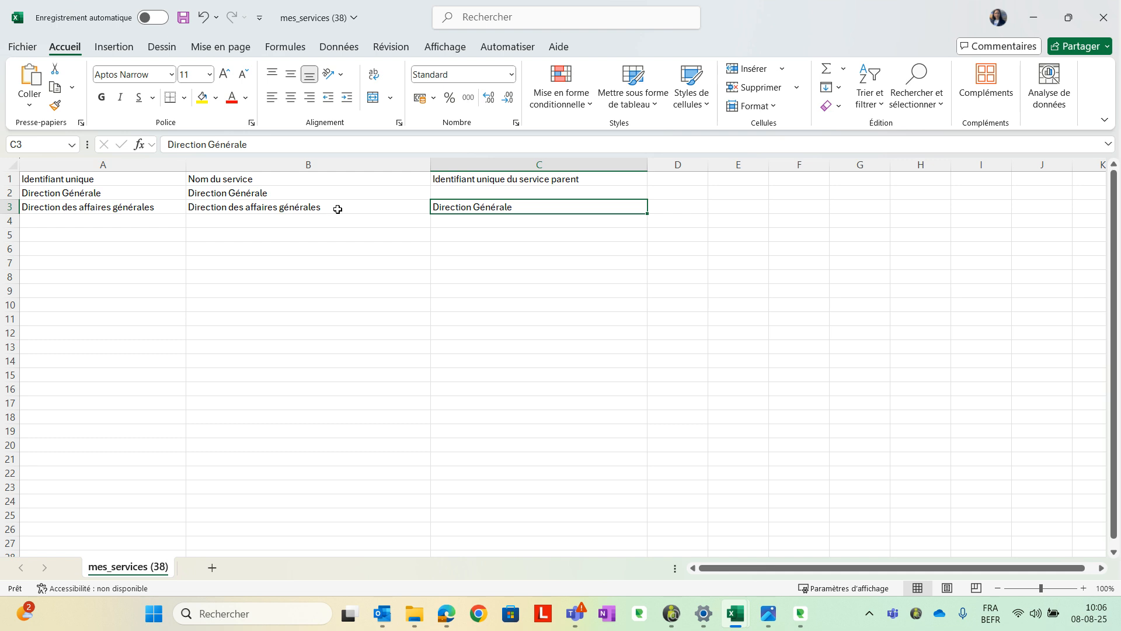
left_click(111, 213)
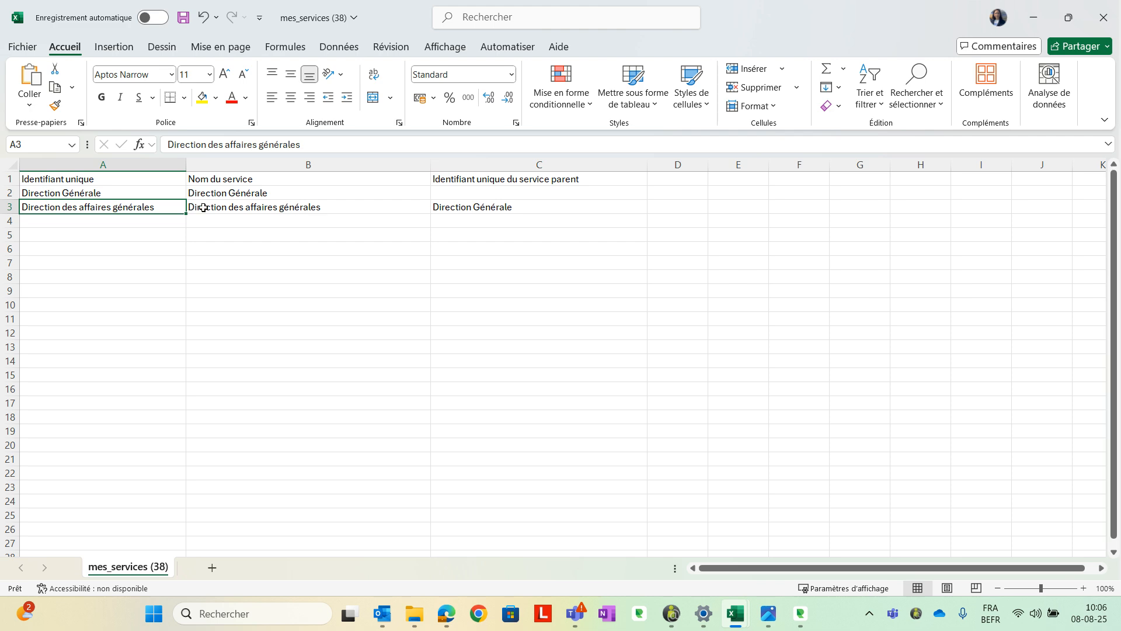
double_click(332, 204)
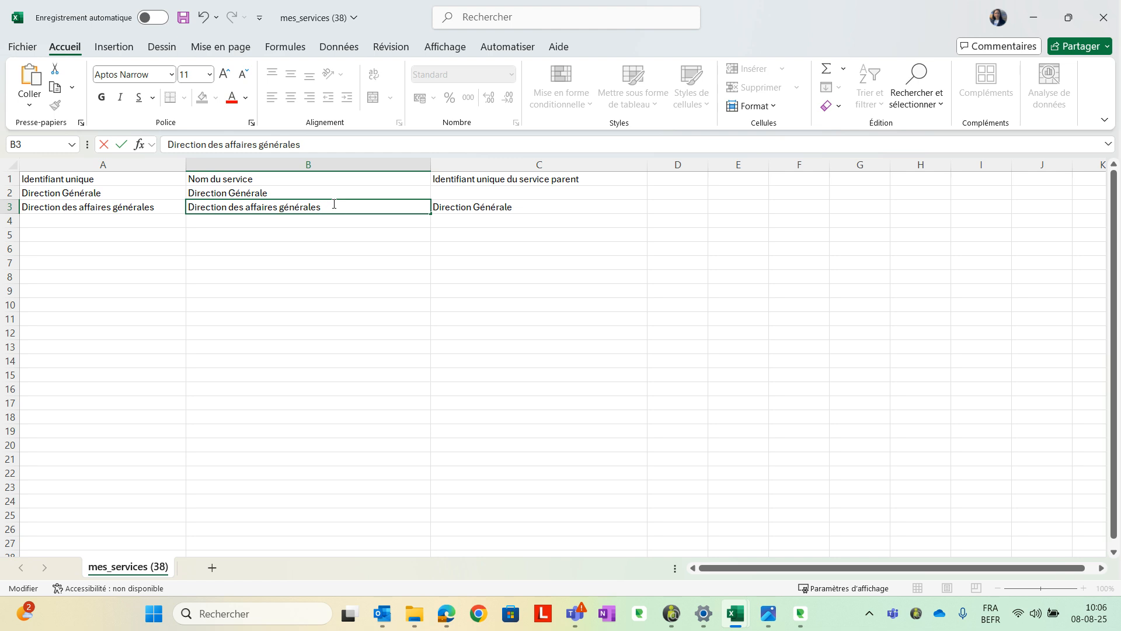
type("et")
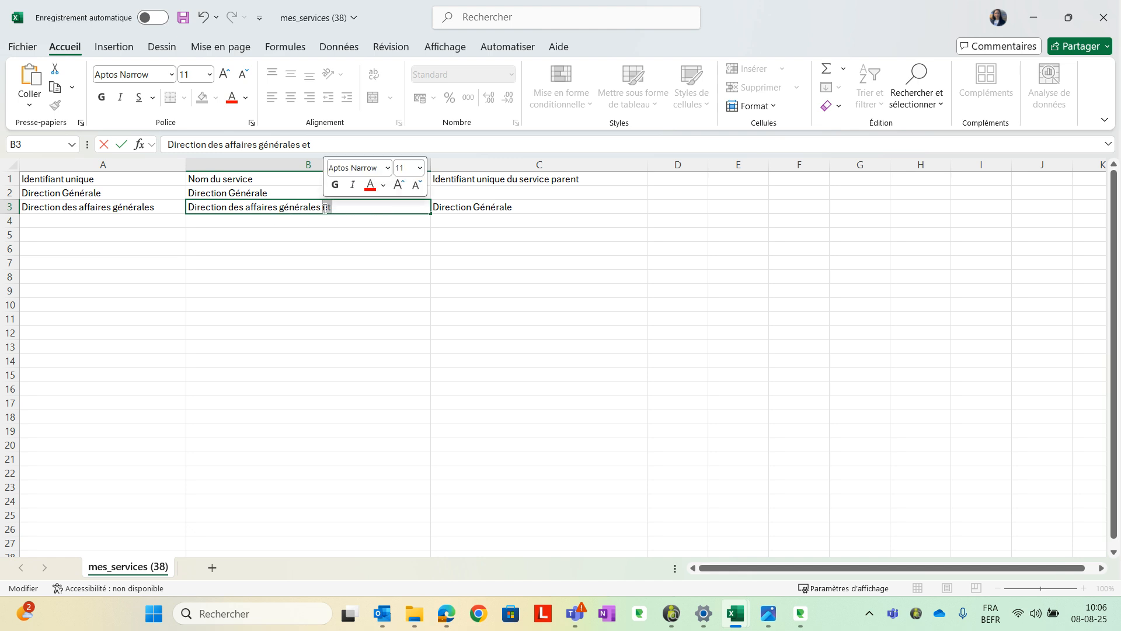
key("BackSpace")
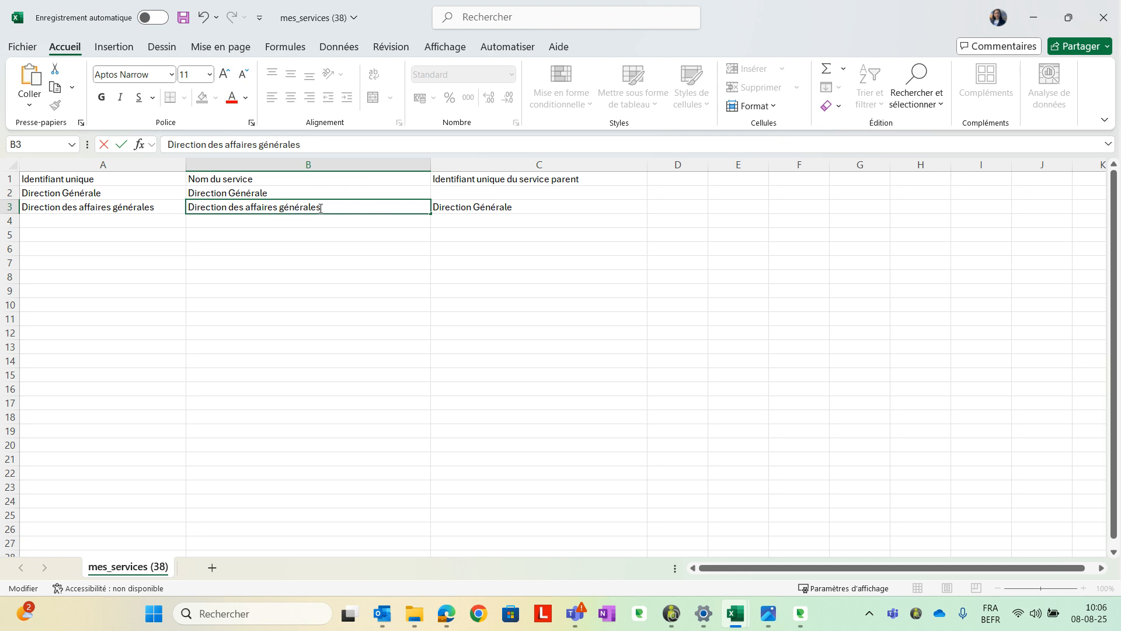
left_click(167, 207)
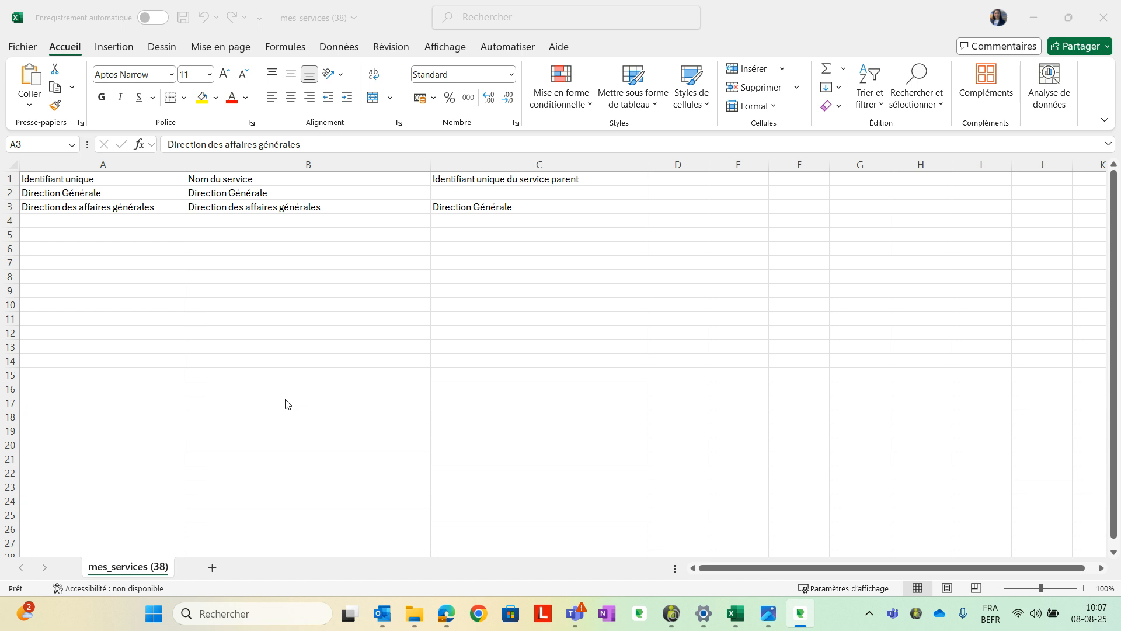
Step: Enter "Education et formation" as the unique identifier in A4 and fill it across to B4 as the service name
left_click(110, 221)
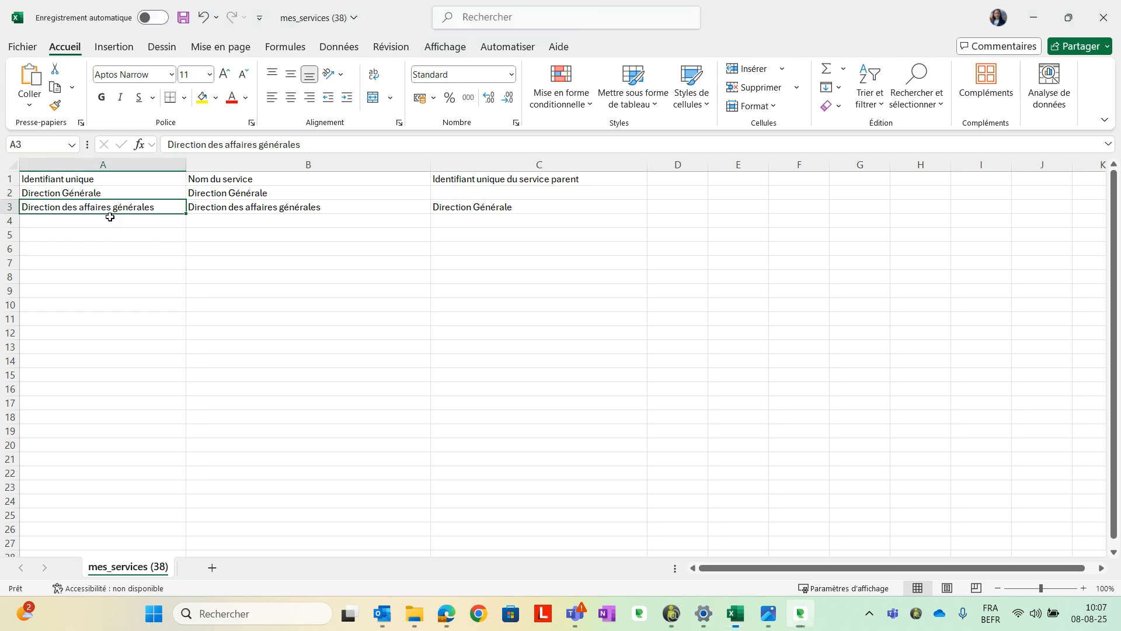
left_click(109, 223)
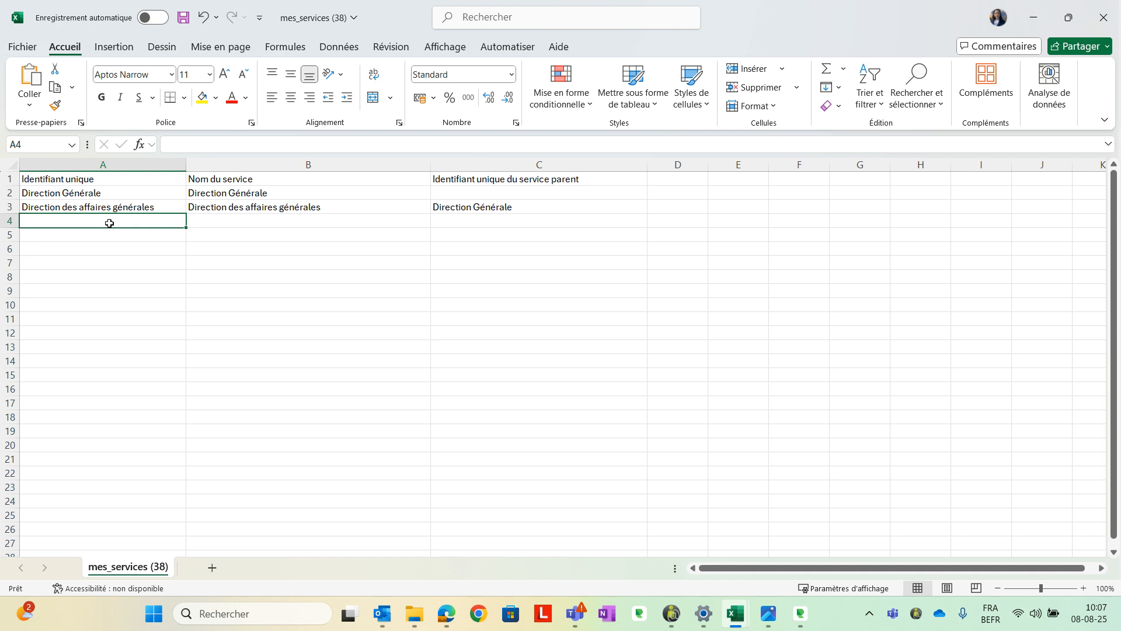
type("Edu")
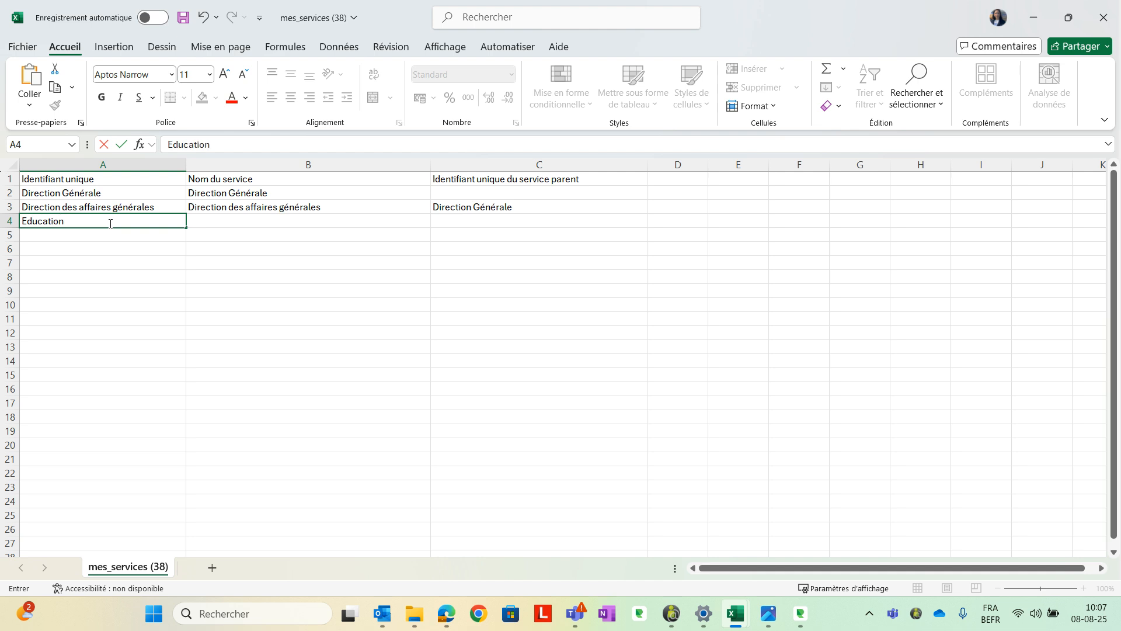
type("cation et formation")
left_click(156, 222)
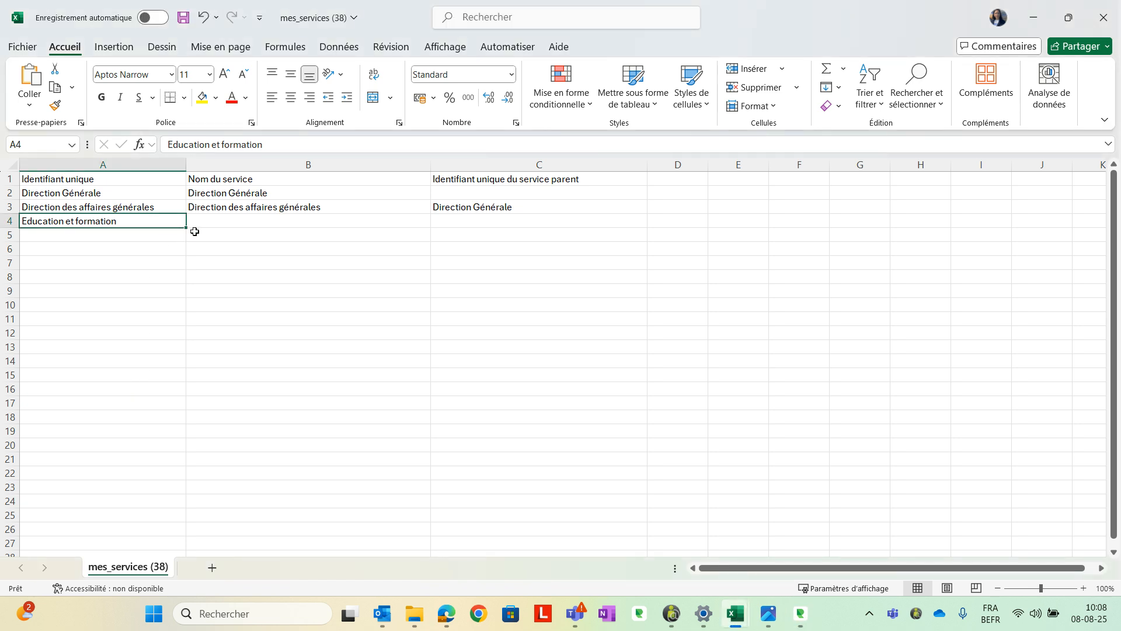
left_click_drag(188, 227, 339, 228)
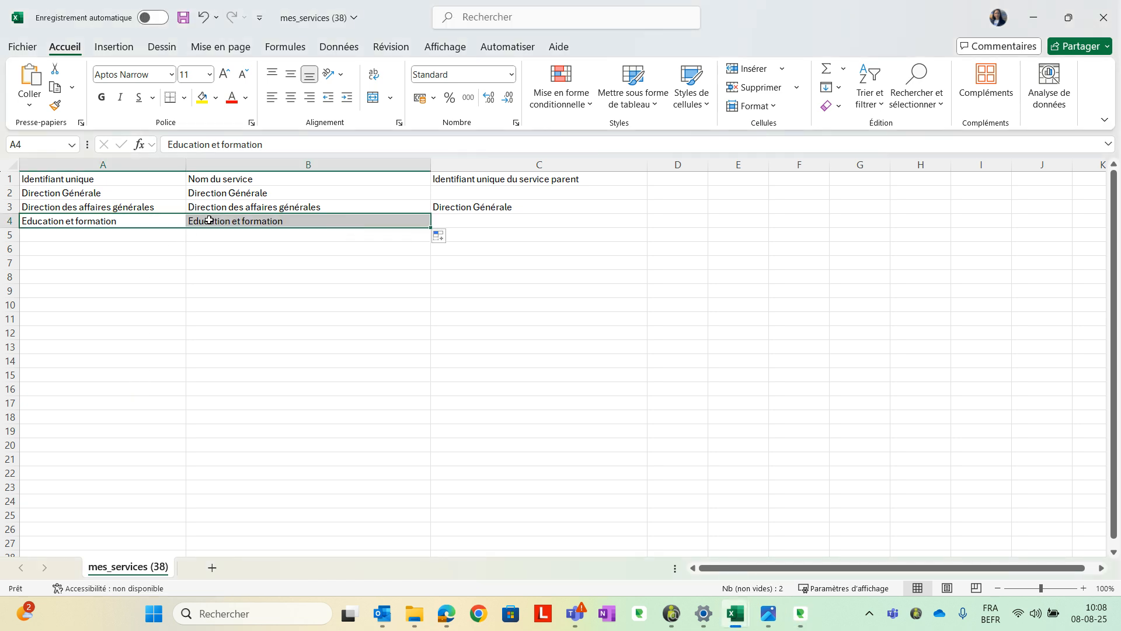
left_click(231, 224)
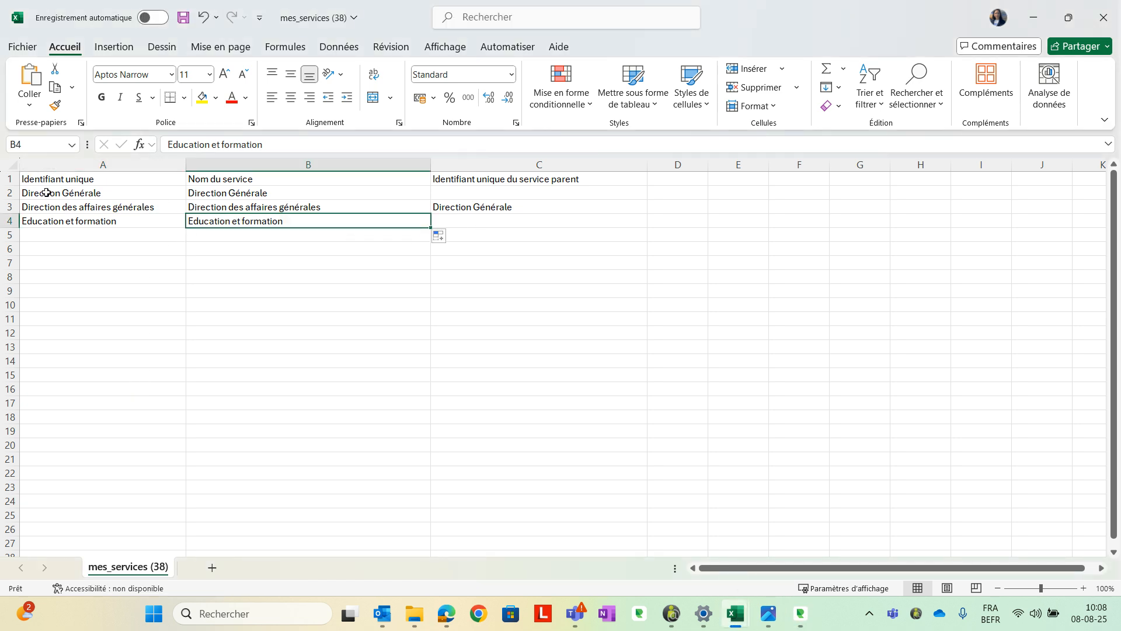
Step: Copy Direction des affaires générales from B3 into C4 as the parent identifier of Education et formation
left_click(538, 205)
right_click(243, 206)
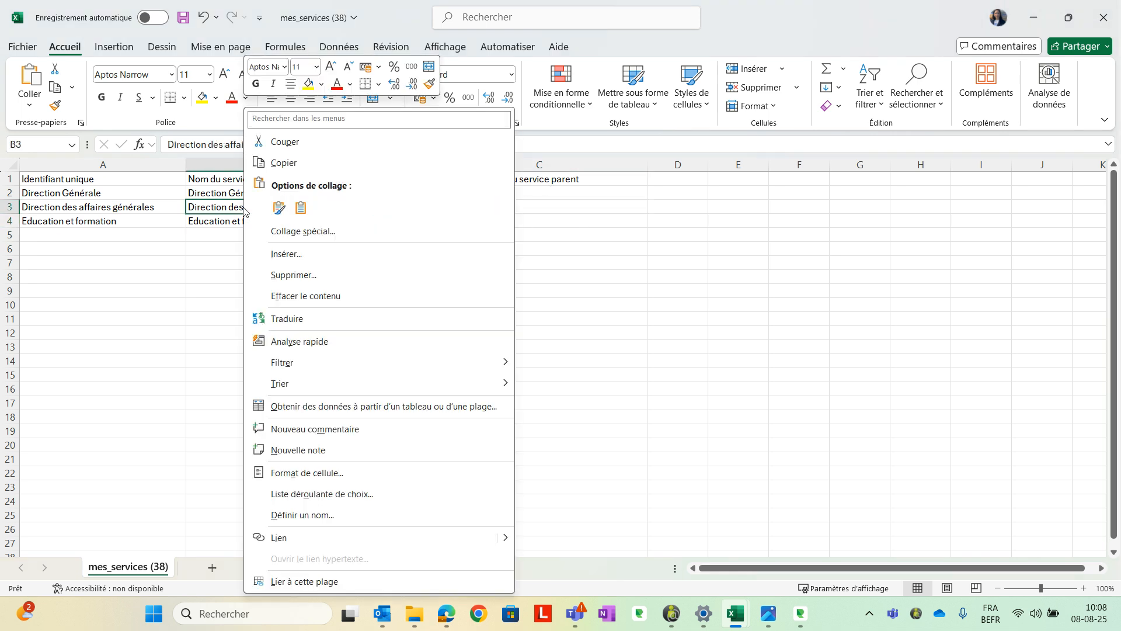
left_click(292, 163)
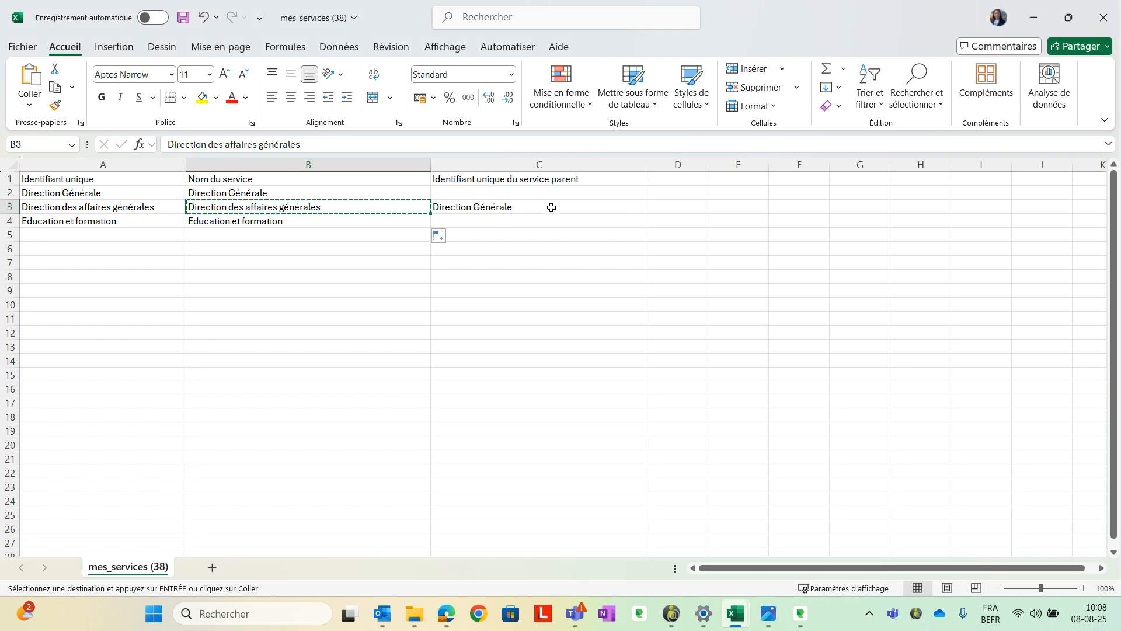
left_click(491, 221)
right_click(491, 221)
left_click(525, 231)
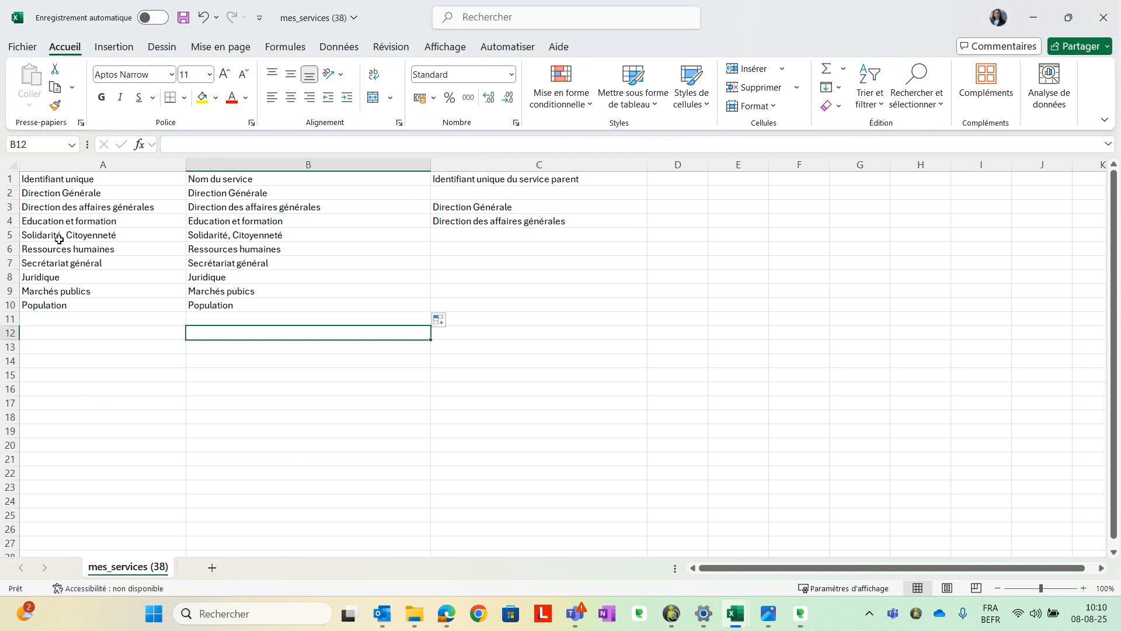
Step: Fill the parent identifier Direction des affaires générales from C4 down to C10 for the other services
left_click_drag(59, 240, 57, 306)
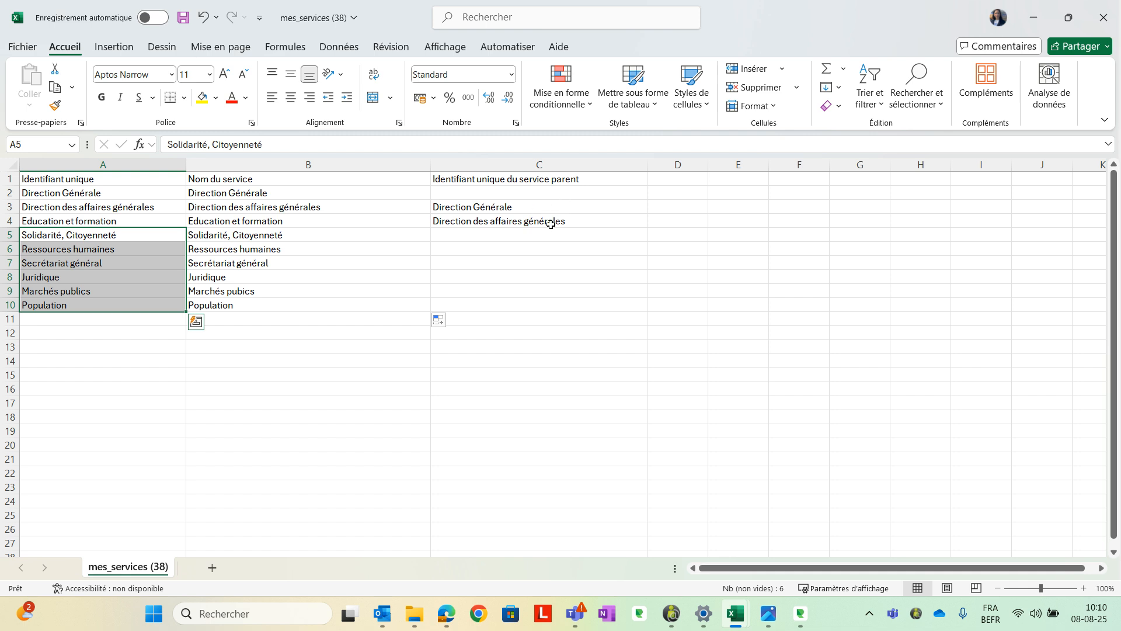
left_click(552, 224)
left_click_drag(649, 228, 628, 313)
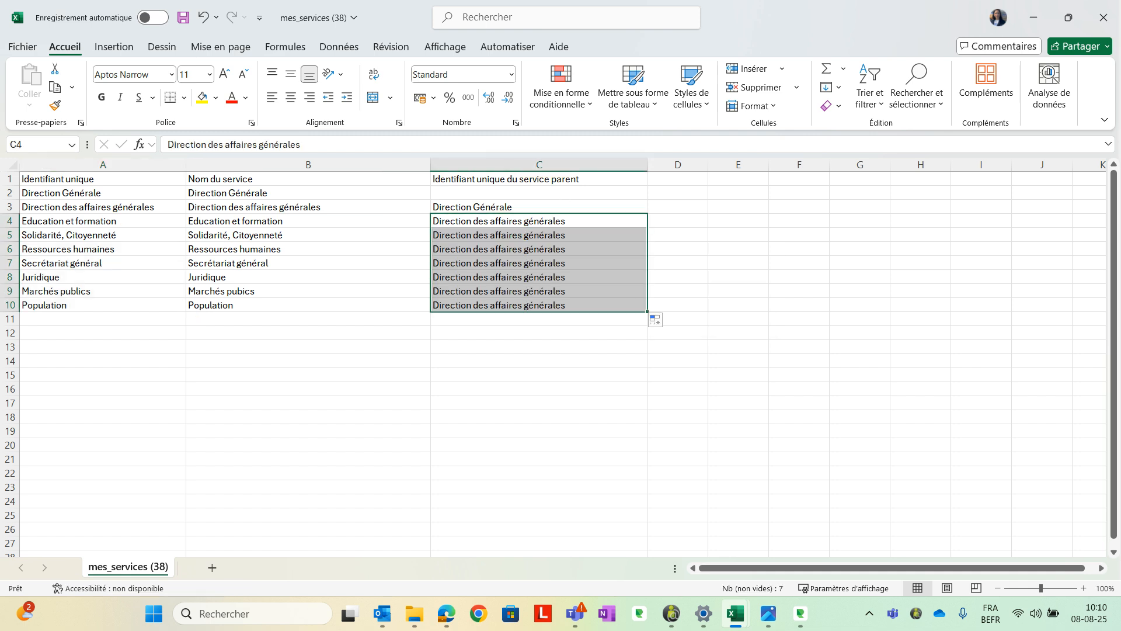
left_click(80, 448)
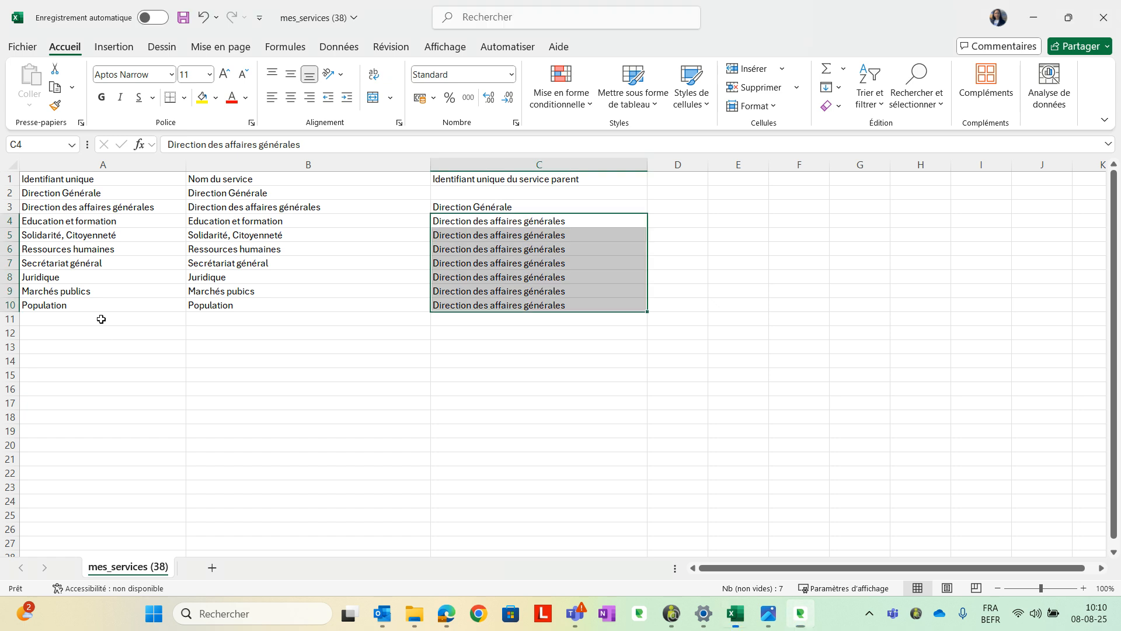
Step: Copy the service names in B11:B18, Enseignement fondamental to Gestion de la paye, into A11:A18 as unique identifiers
left_click(82, 320)
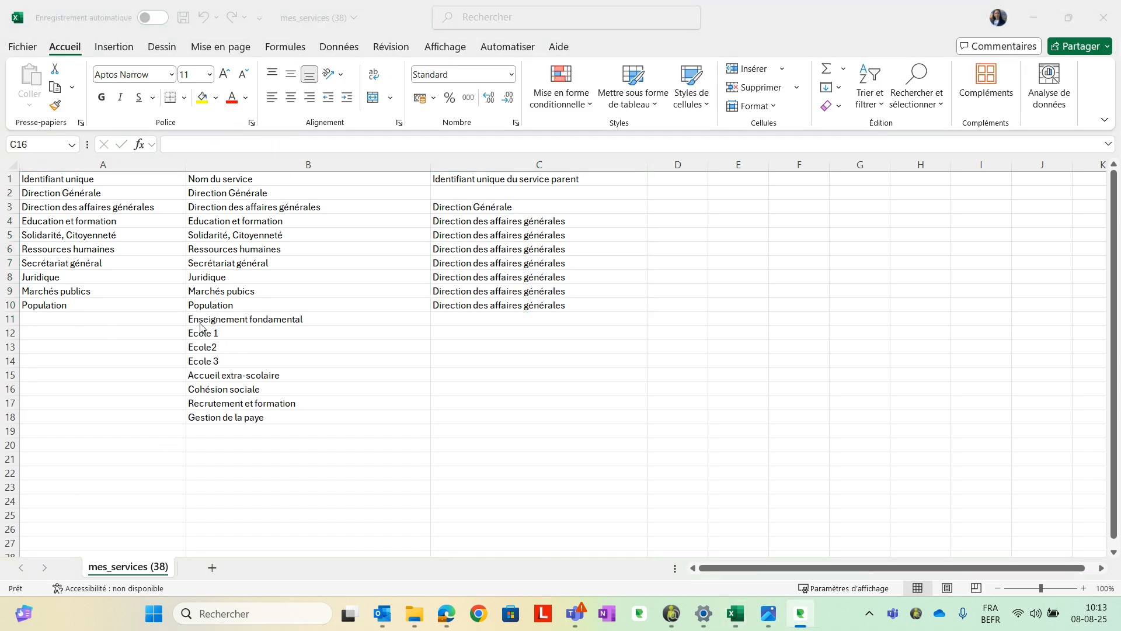
left_click_drag(200, 324, 204, 417)
key("ctrl+c")
right_click(234, 379)
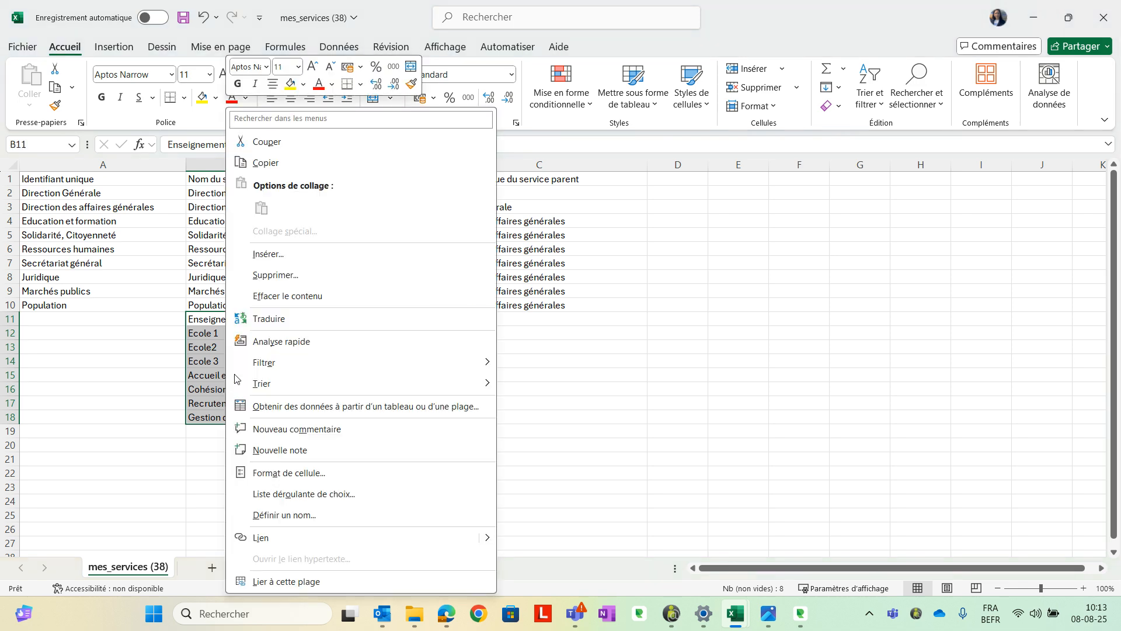
left_click(289, 161)
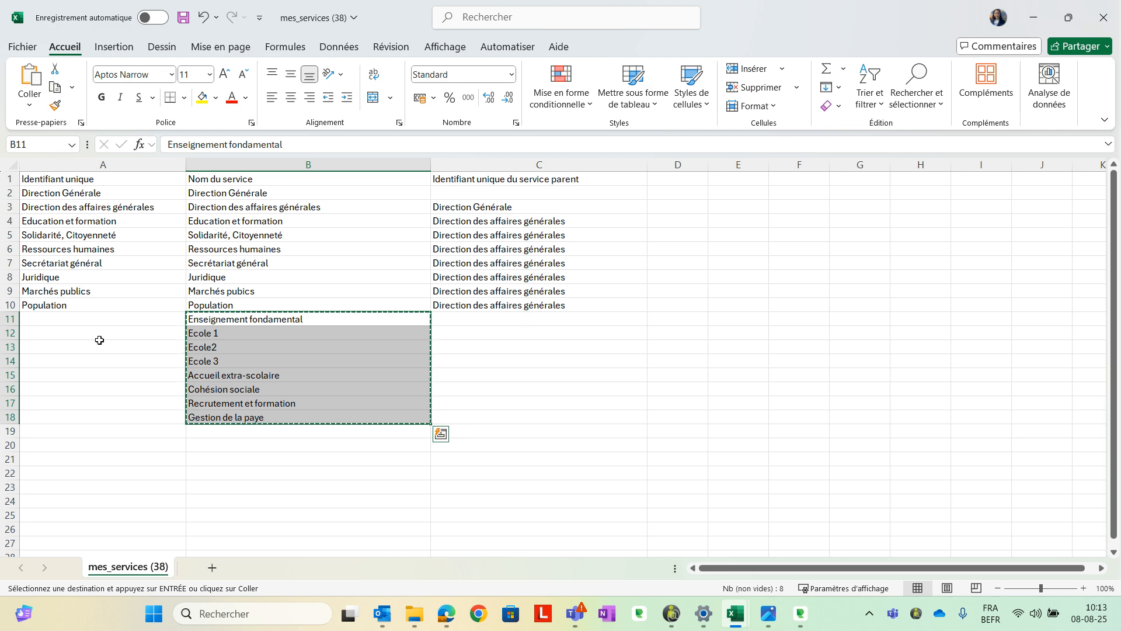
right_click(75, 318)
left_click(111, 233)
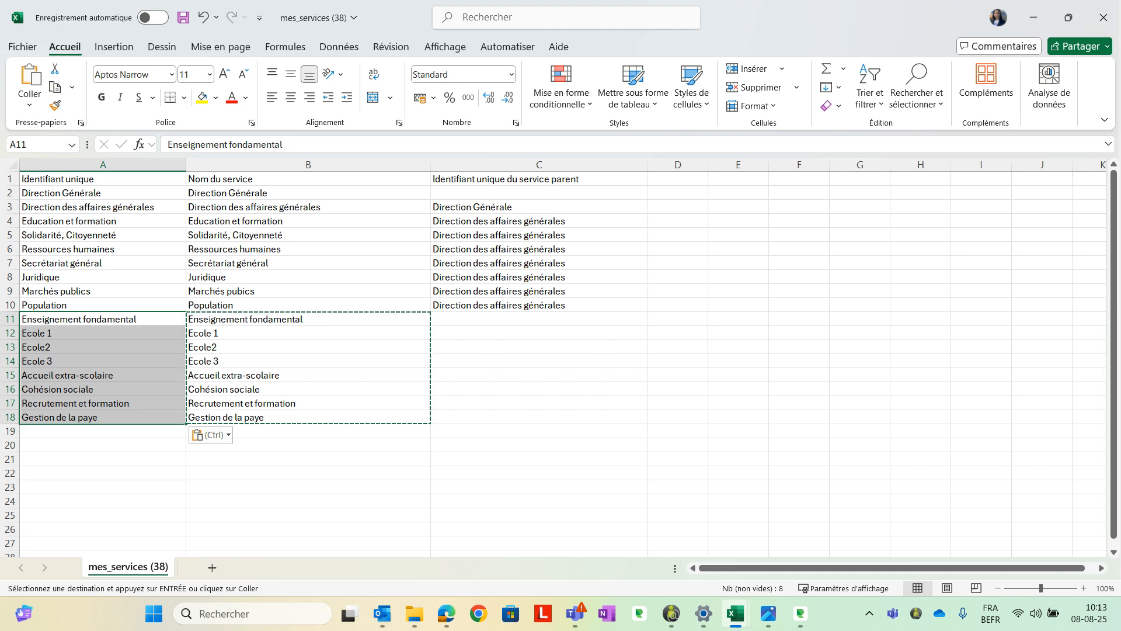
Step: Copy Education et formation from A4 into C11 as the parent identifier of Enseignement fondamental
left_click(446, 328)
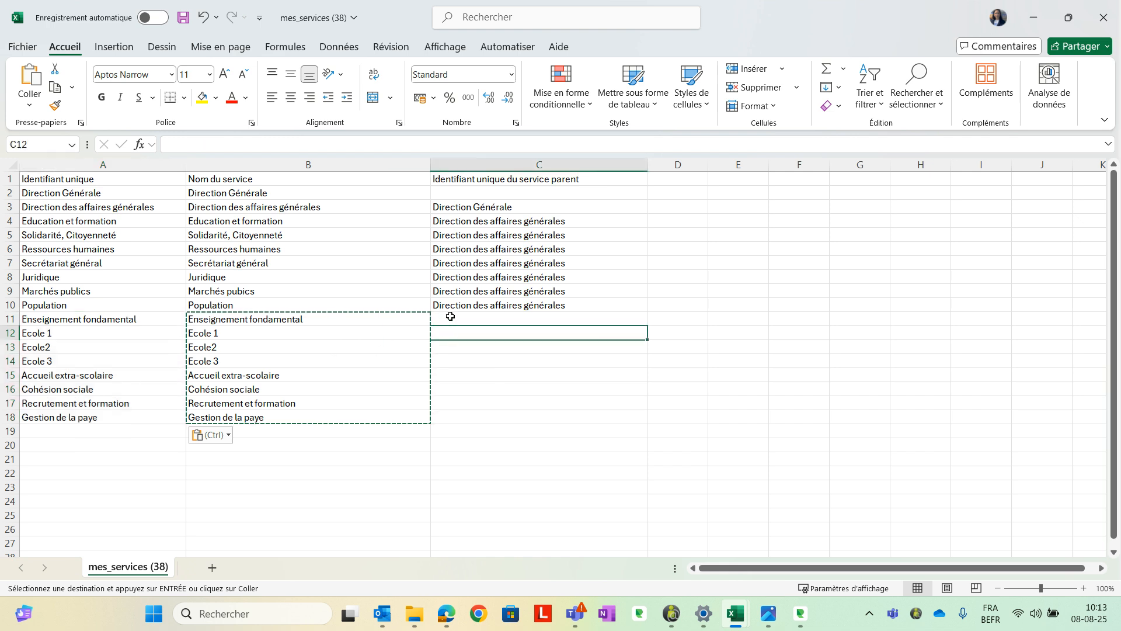
left_click(450, 316)
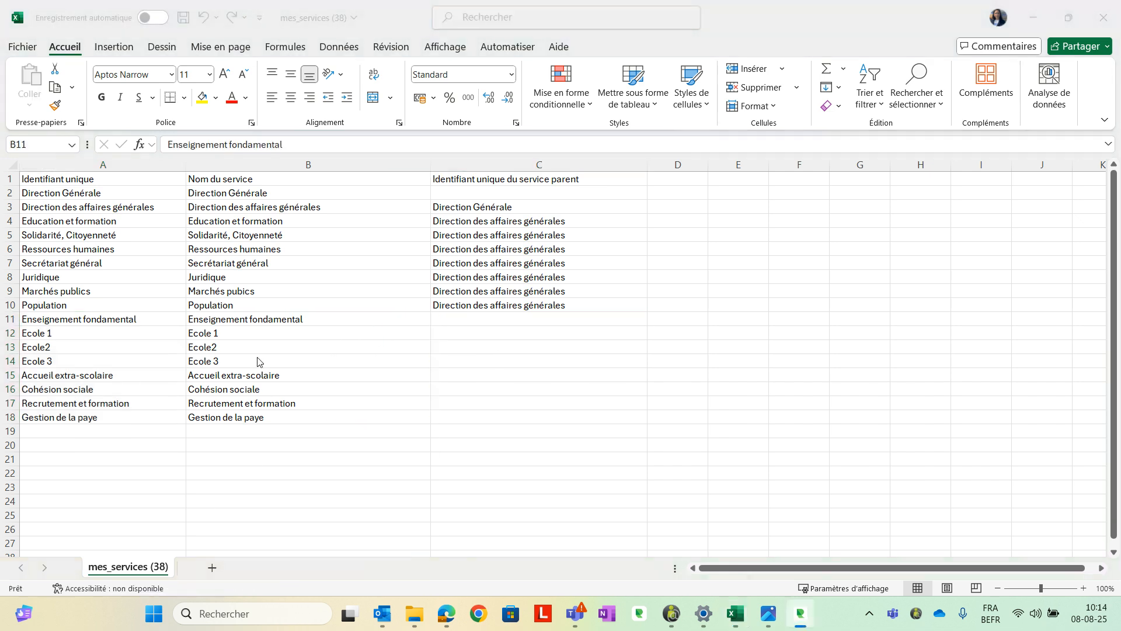
left_click(269, 322)
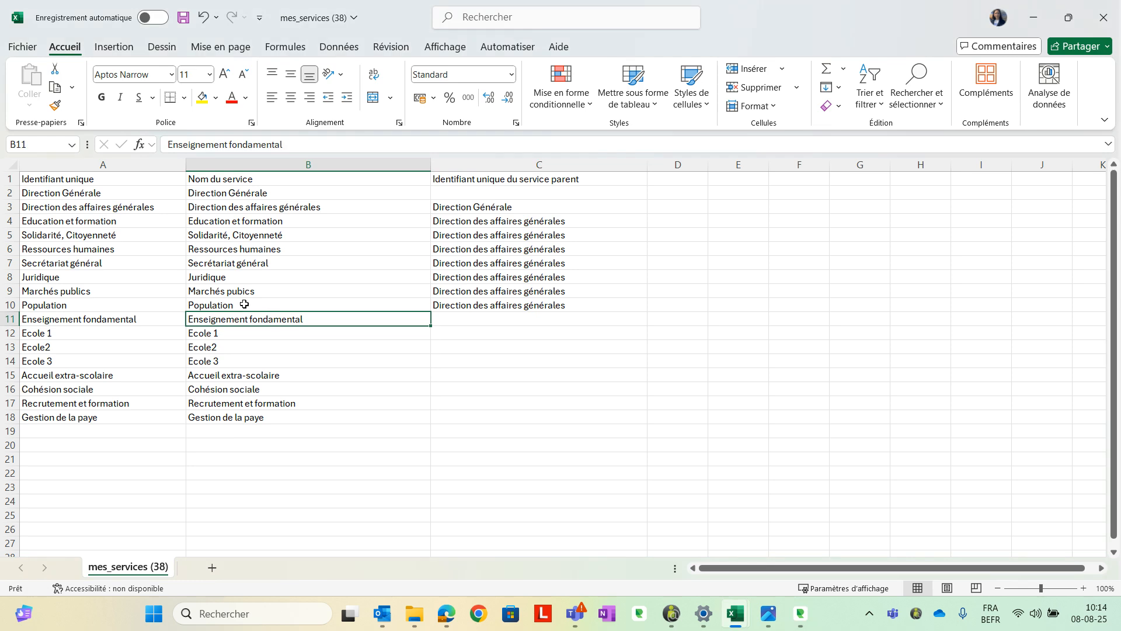
left_click(95, 220)
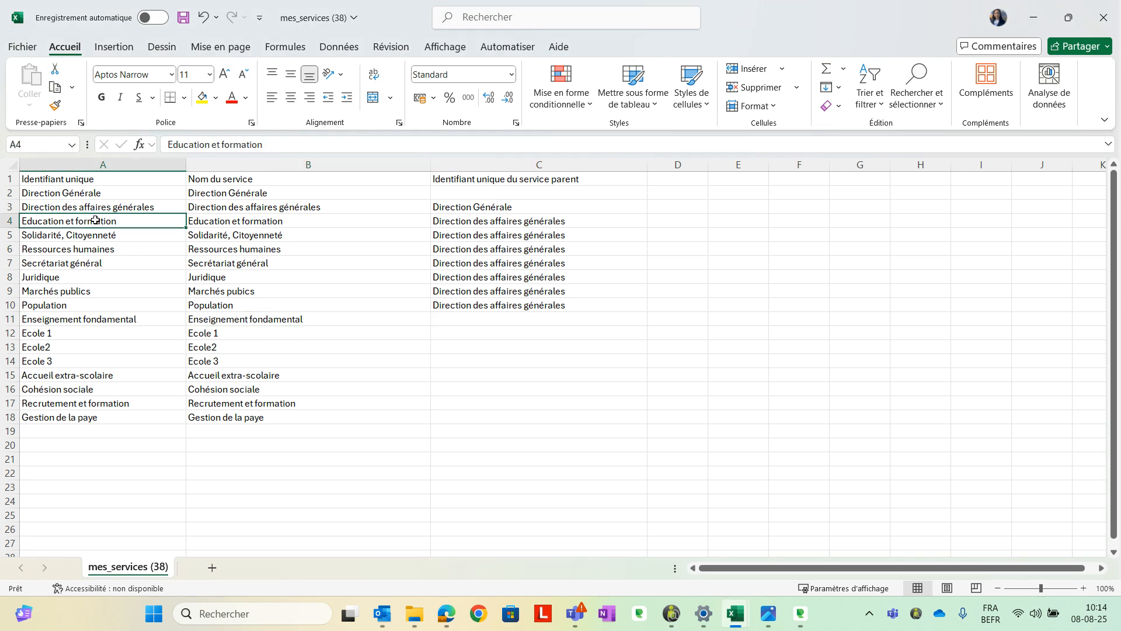
right_click(95, 220)
left_click(140, 164)
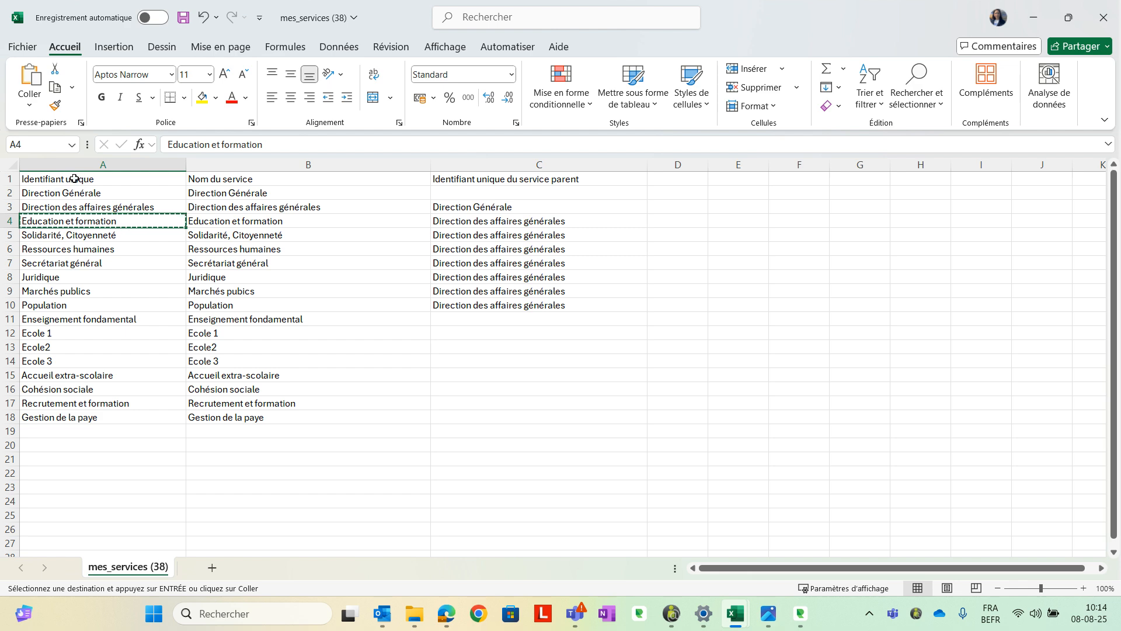
right_click(473, 320)
left_click(508, 256)
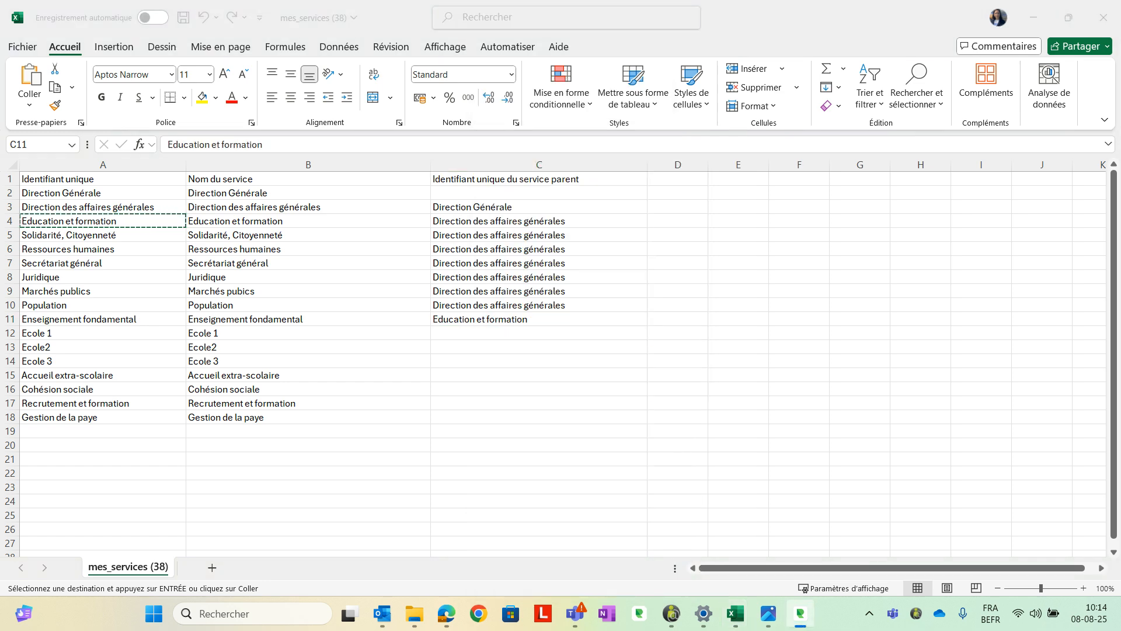
Step: Copy Enseignement fondamental from A11 into C12:C14 as the parent identifier of the three schools
left_click(109, 322)
right_click(109, 323)
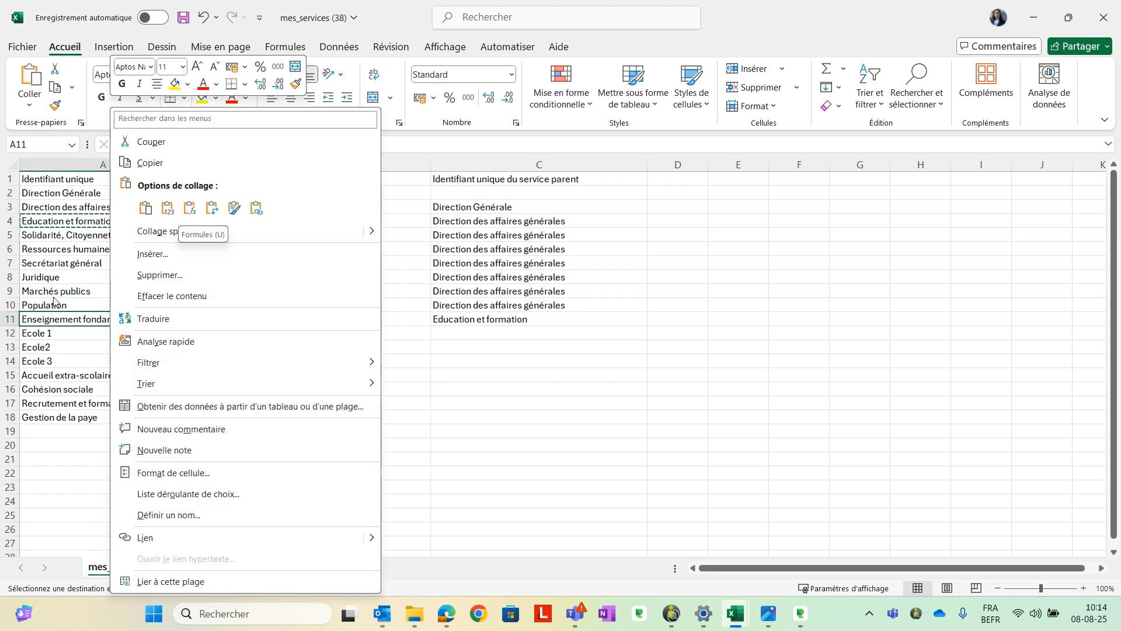
left_click(150, 163)
left_click(458, 333)
left_click_drag(459, 348, 460, 356)
right_click(460, 356)
left_click(495, 231)
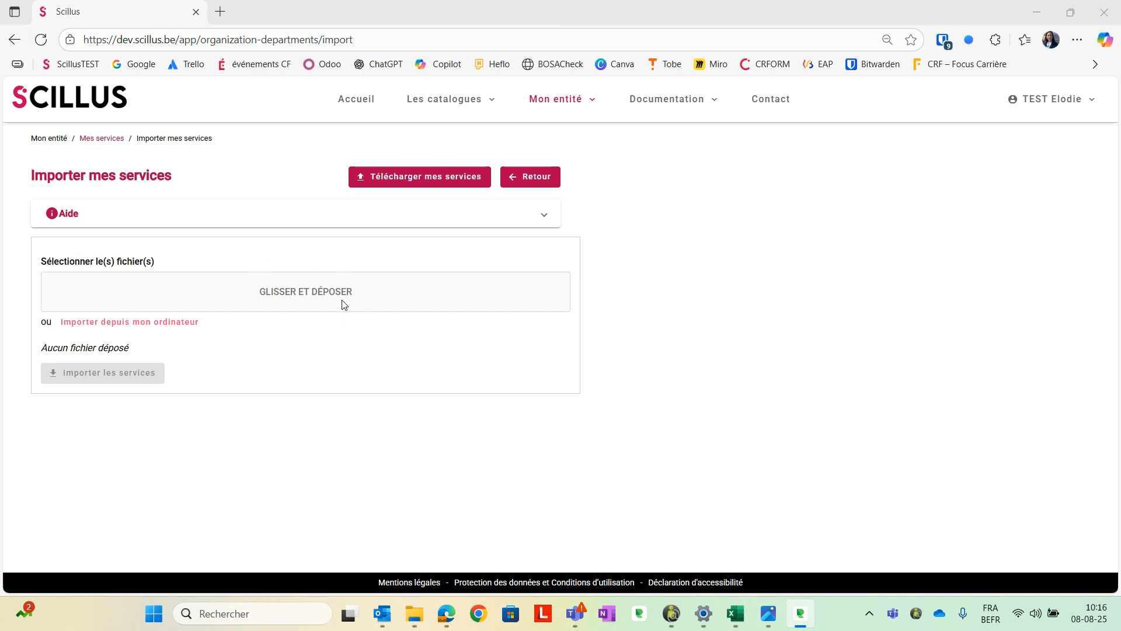
Step: In Scillus, upload mes_services-DEMO FAQ.csv from the Téléchargements folder and import its services
left_click(104, 327)
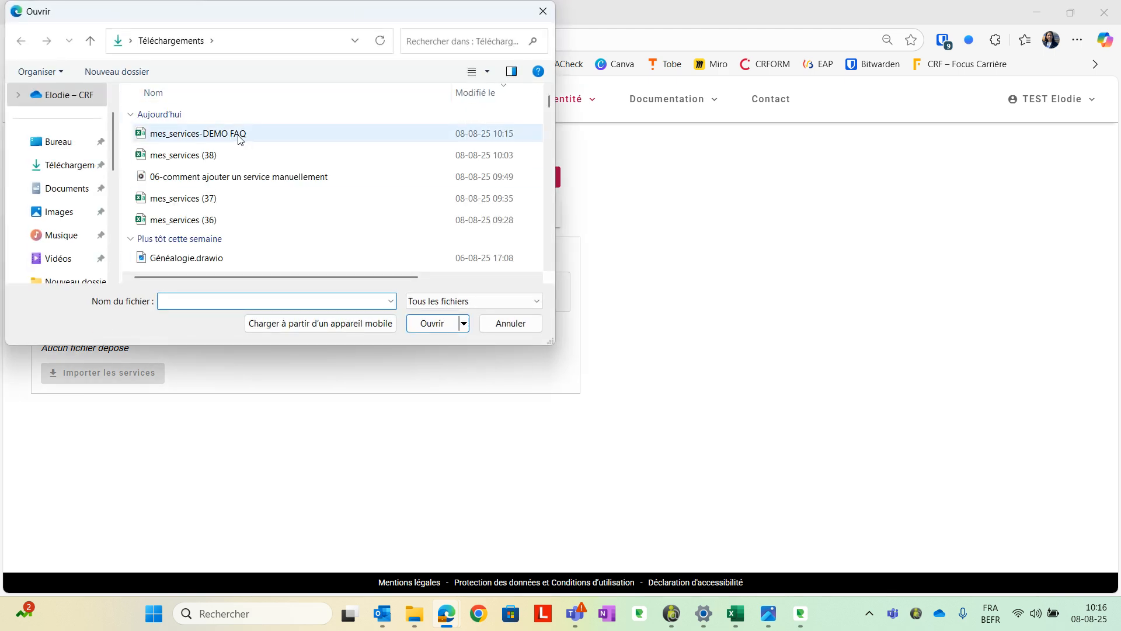
left_click(239, 139)
left_click(432, 323)
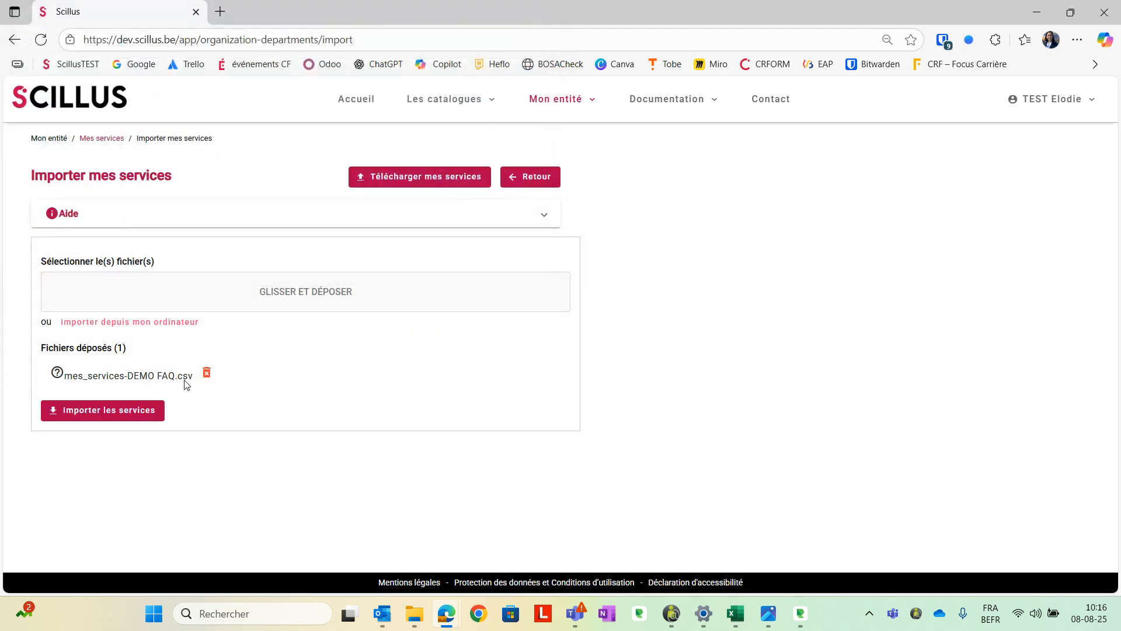
left_click(141, 412)
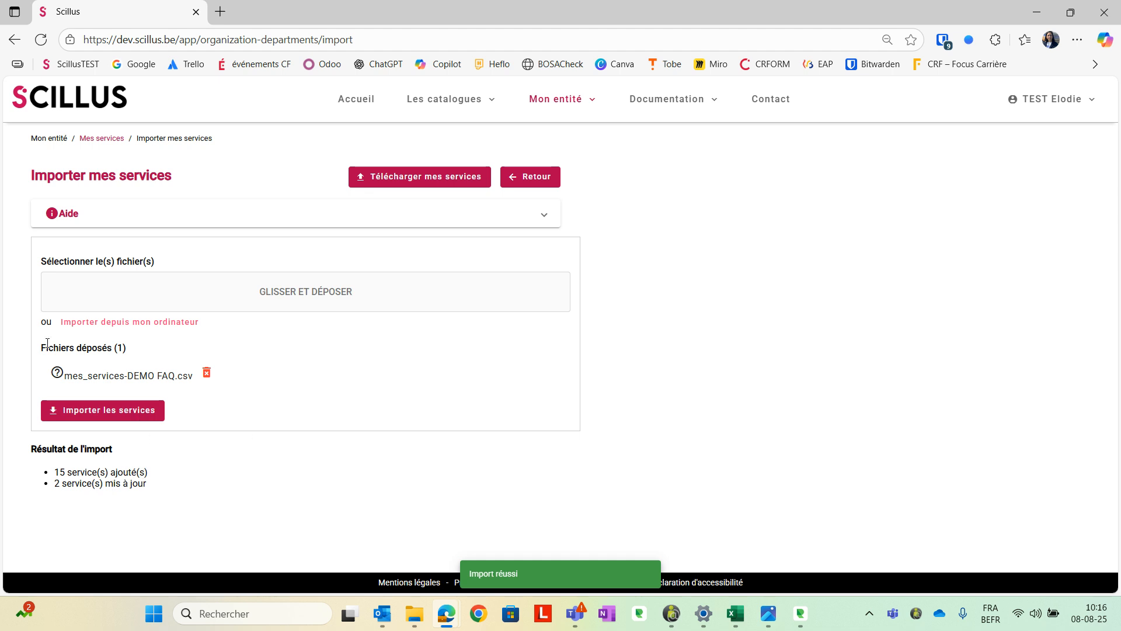
Step: Return to the Mes services list and examine the imported service hierarchy and unique identifiers
left_click(541, 181)
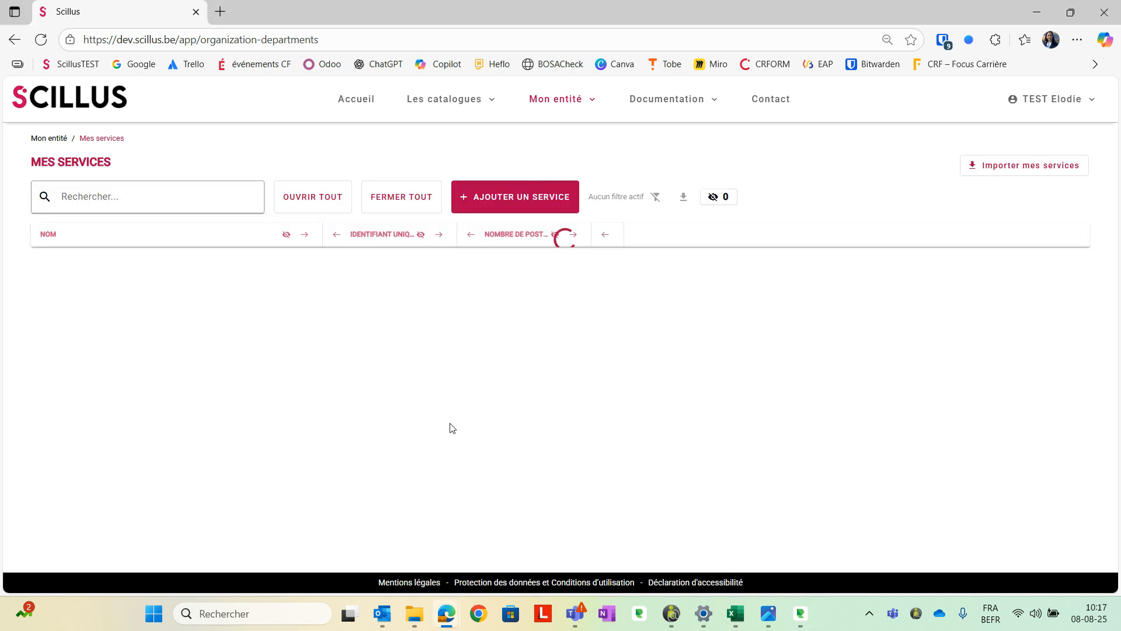
scroll(402, 342, "down", 2)
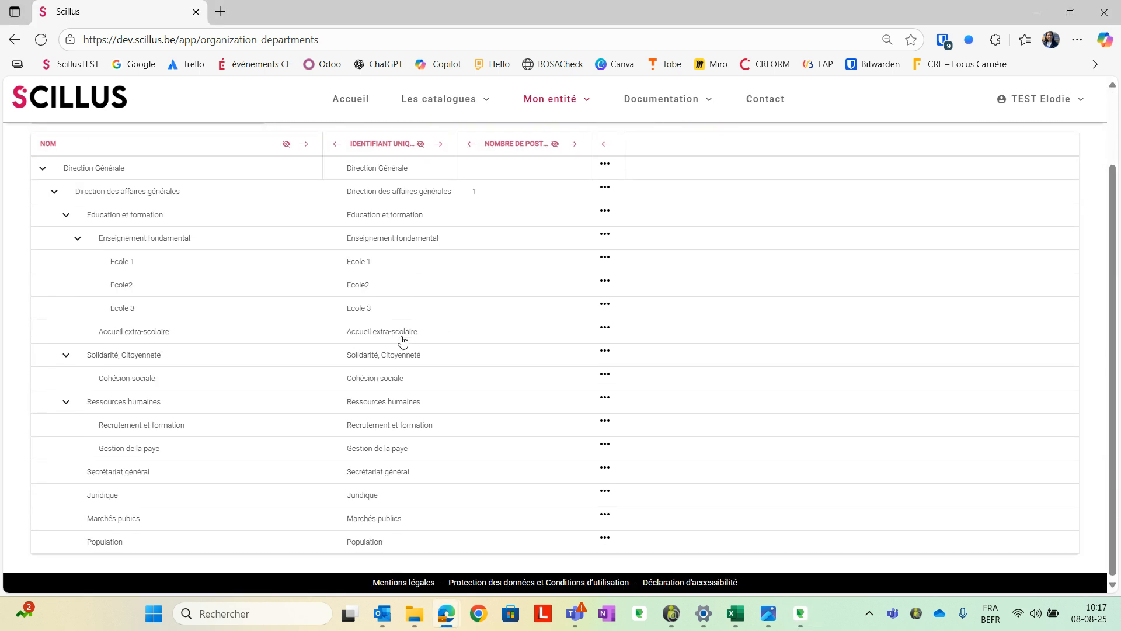
scroll(402, 341, "up", 1)
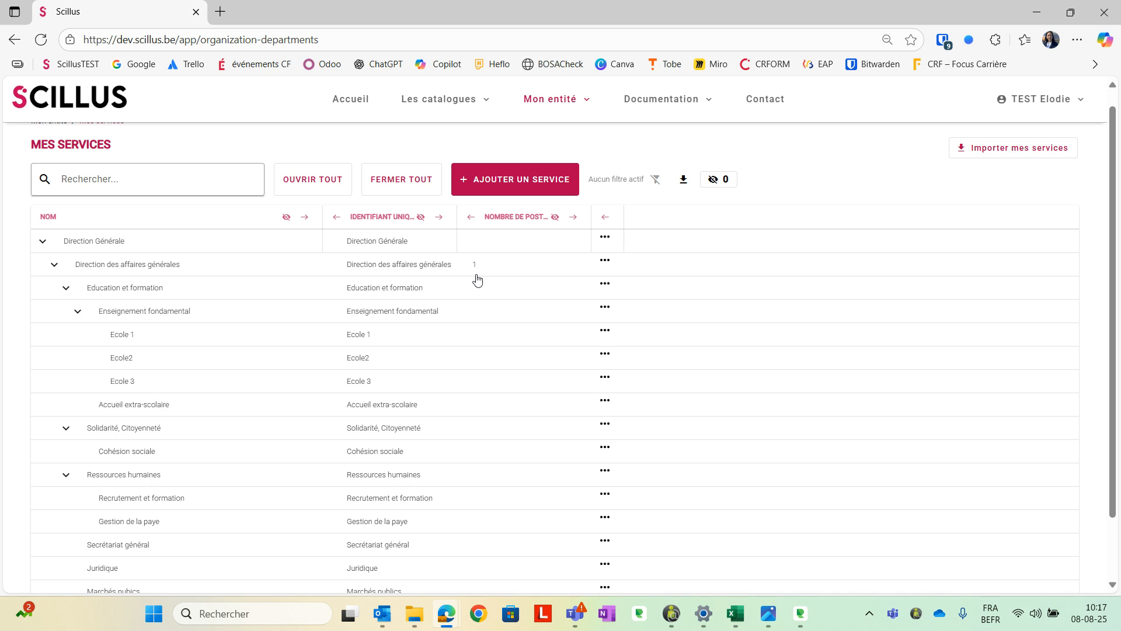
scroll(478, 279, "up", 1)
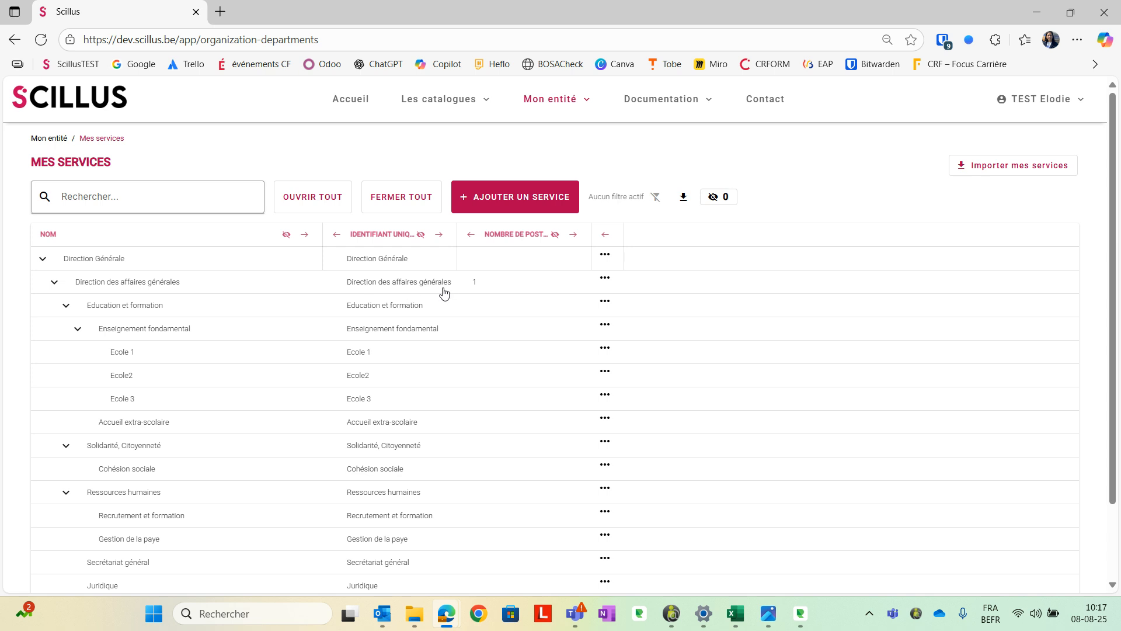
scroll(444, 292, "down", 1)
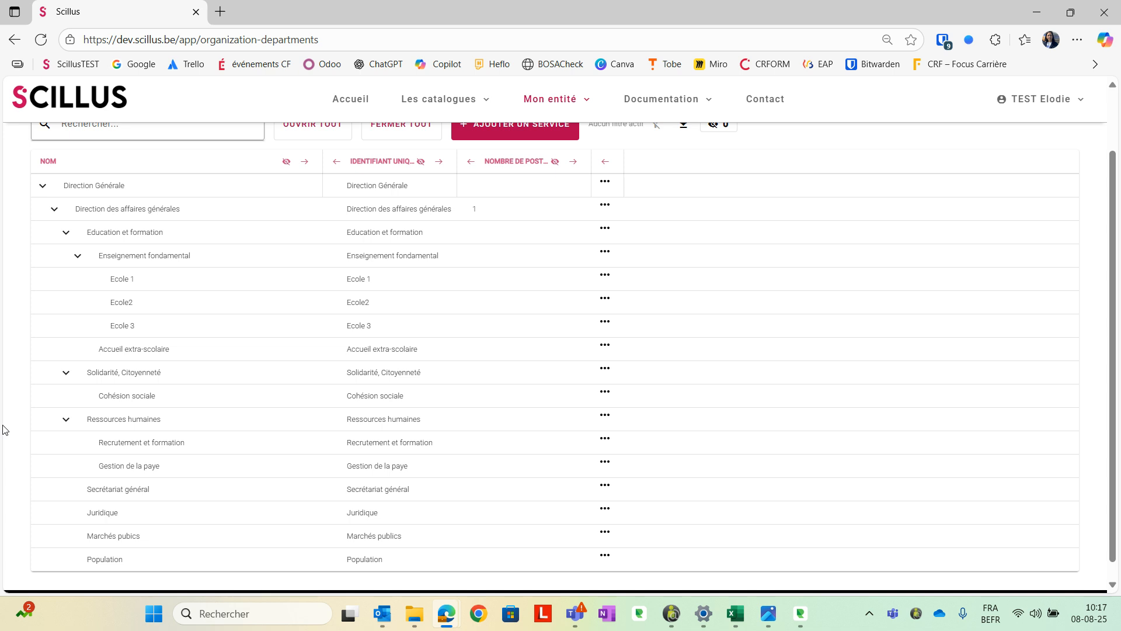
scroll(733, 366, "up", 2)
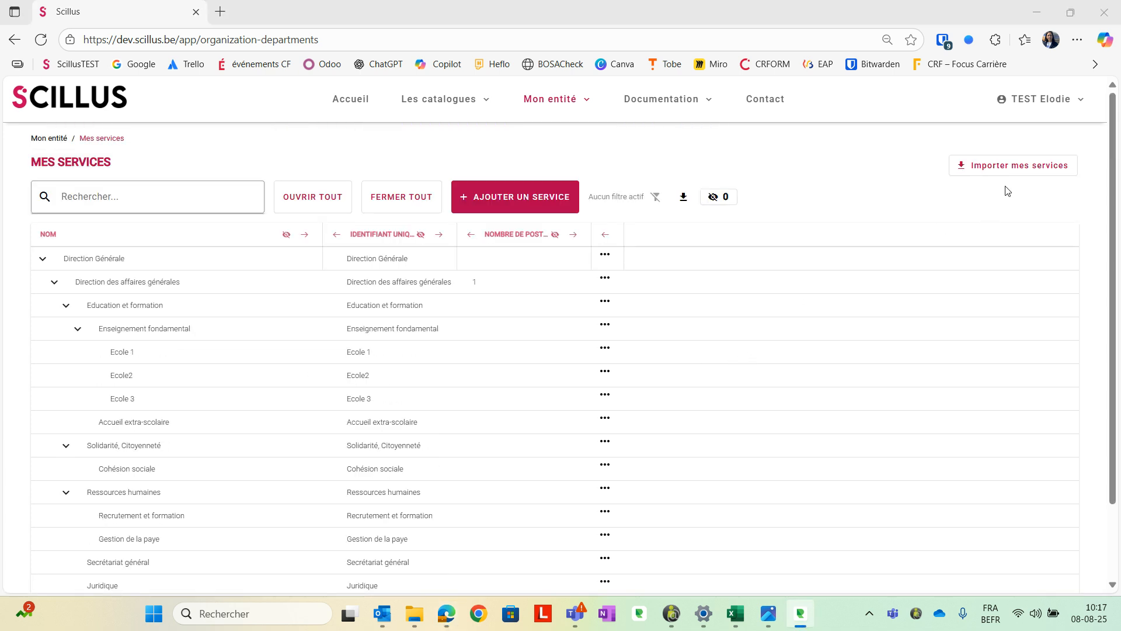
Step: Download the current services from the import page and open mes_services (39).csv in Excel with columns A and B widened
left_click(1007, 172)
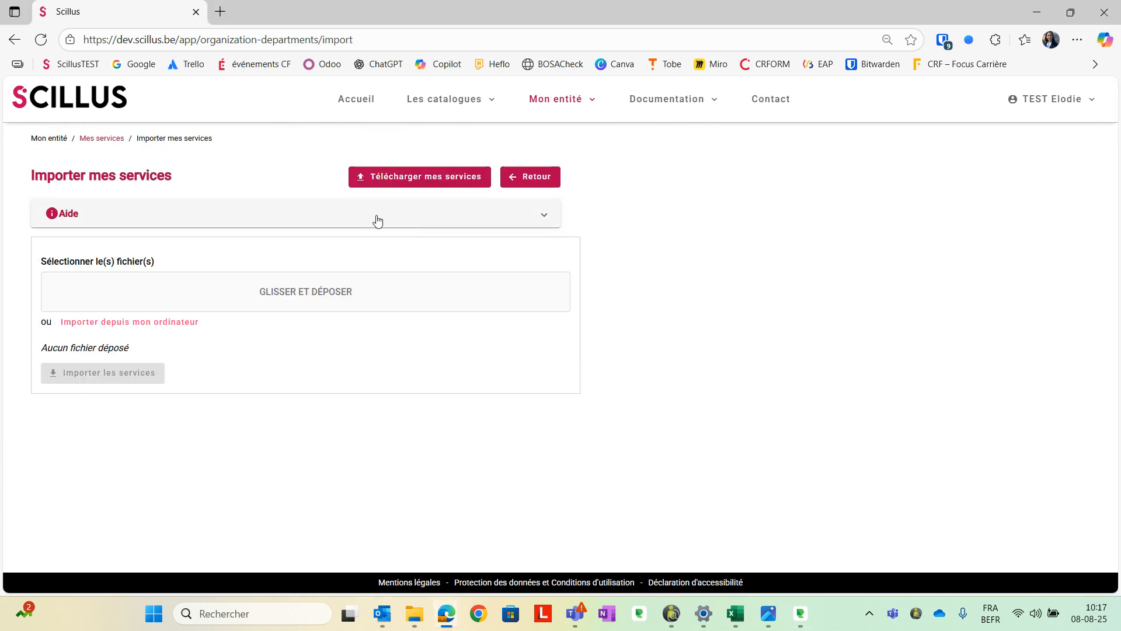
left_click(412, 183)
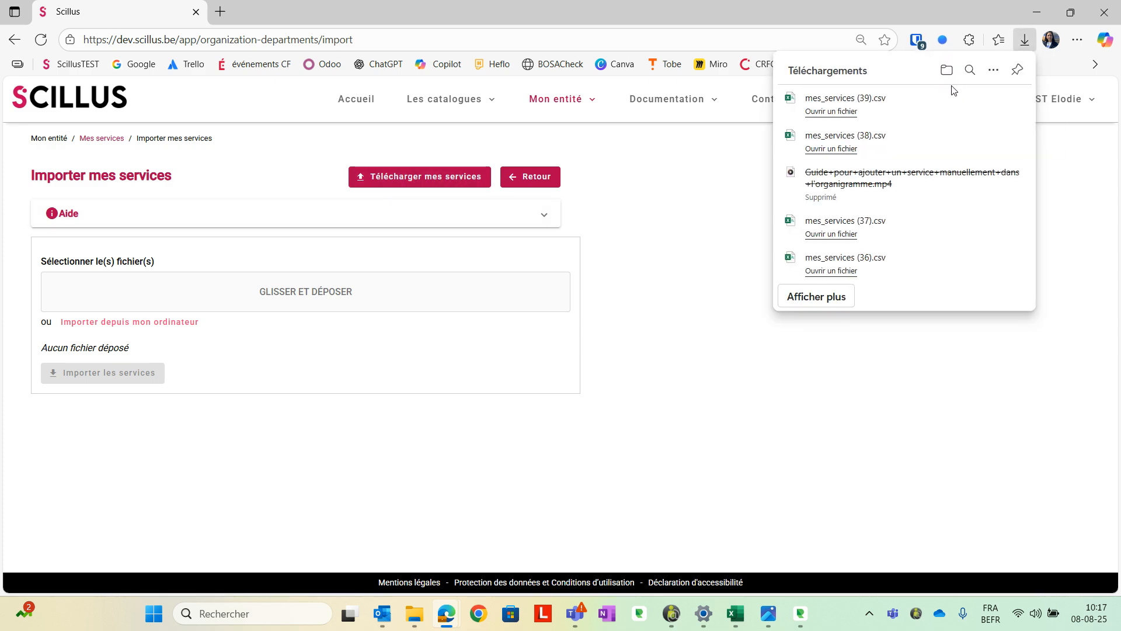
left_click(817, 114)
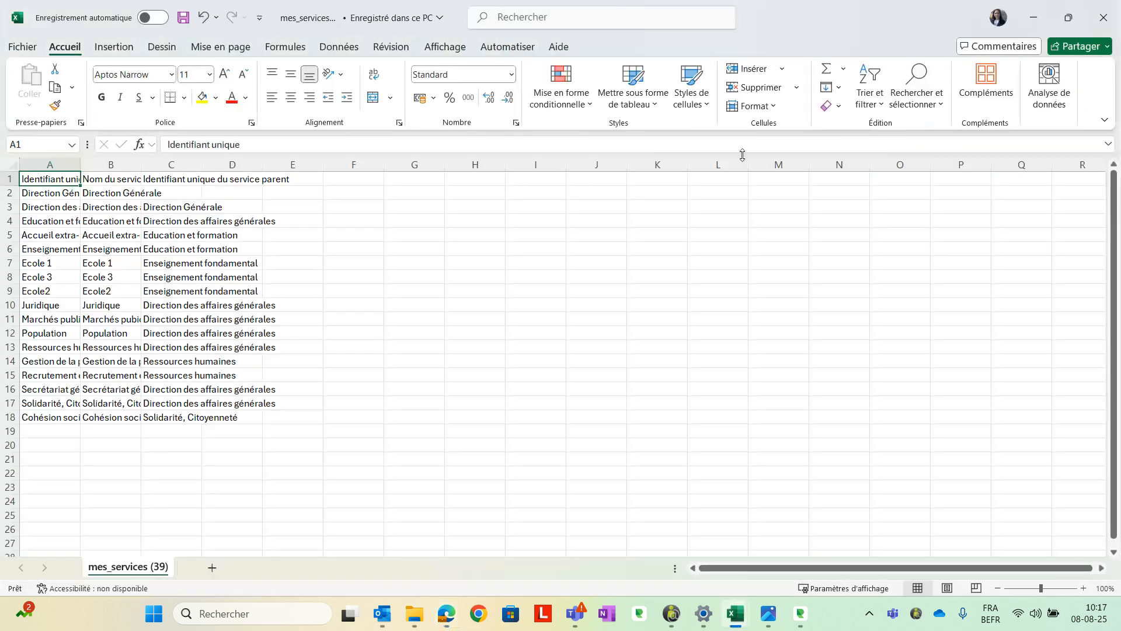
left_click_drag(80, 161, 414, 168)
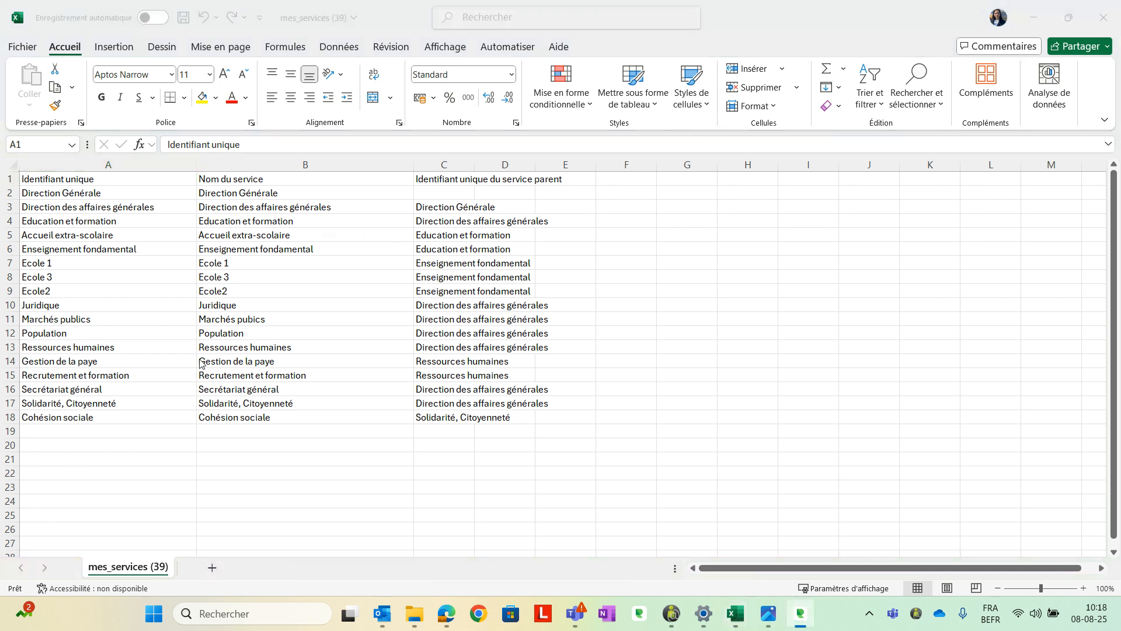
Step: Rename the three schools in B7:B9 to Ecole Belle-Vallée, Ecole Beau-Village and Ecole Belle-Forêt, keeping their unique identifiers
key("F2")
double_click(255, 263)
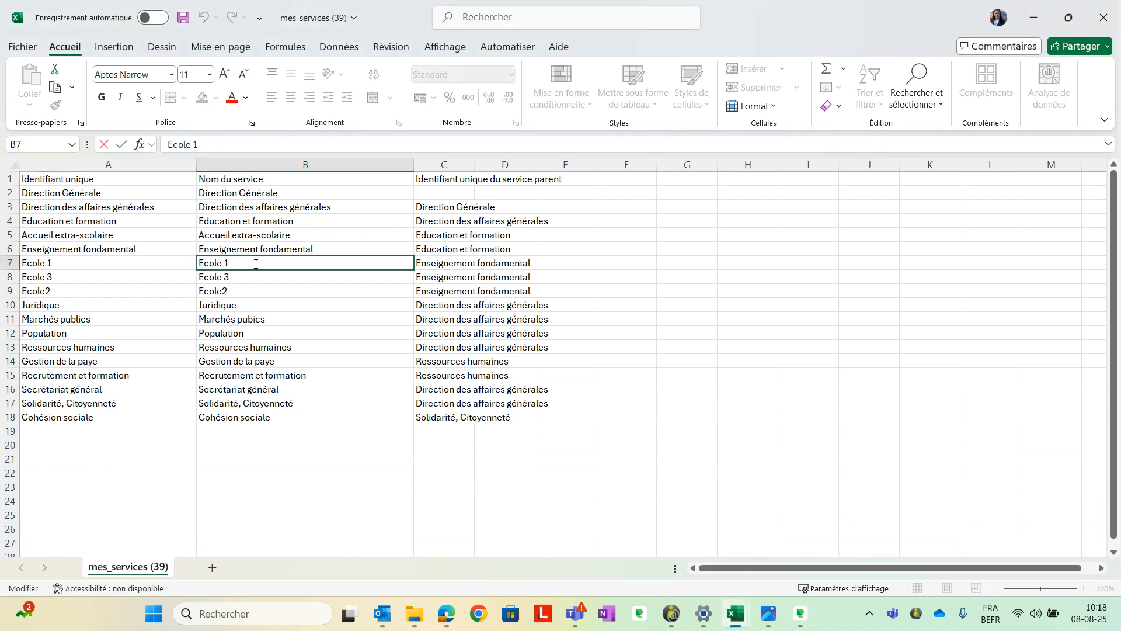
key("BackSpace")
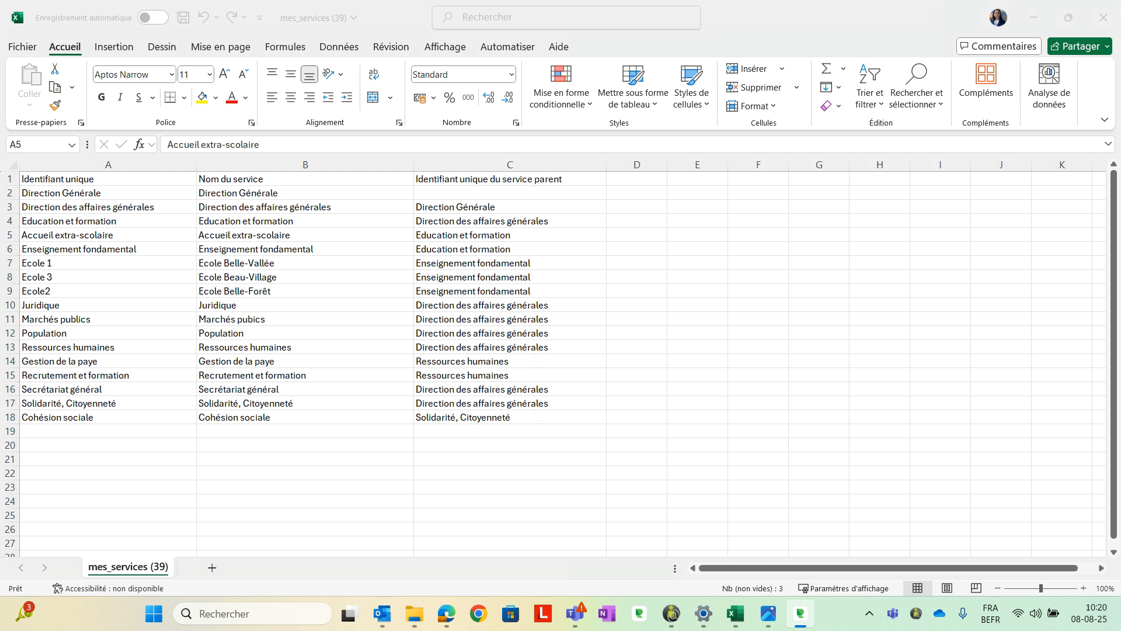
Step: Replace the parent identifier of Accueil extra-scolaire in C5 with Enseignement fondamental, copied from C7
left_click(146, 234)
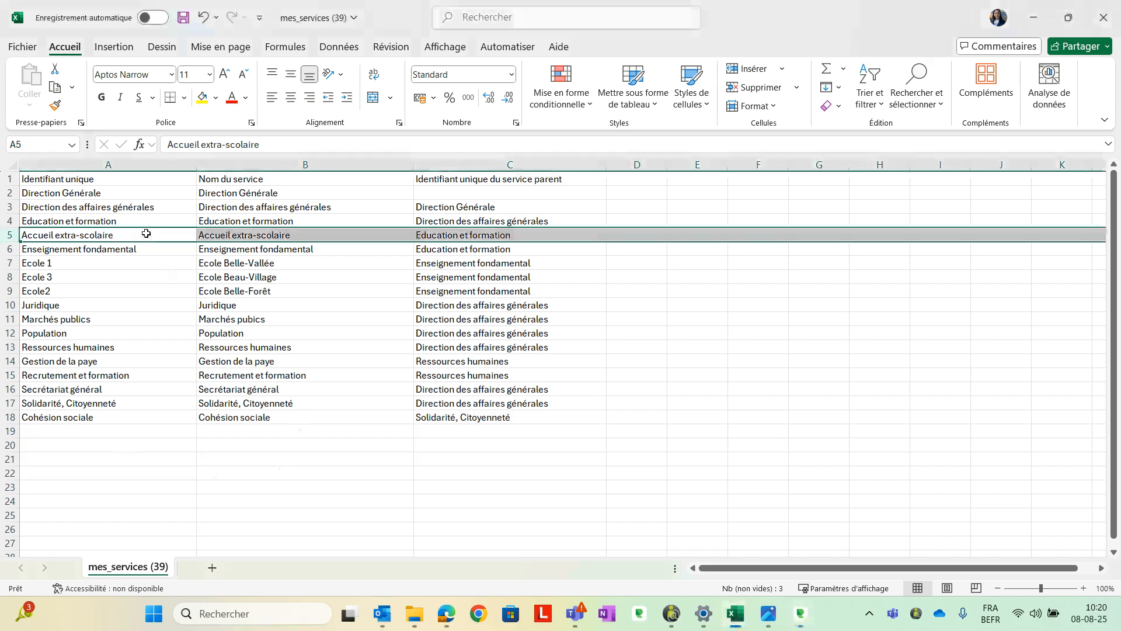
left_click(442, 234)
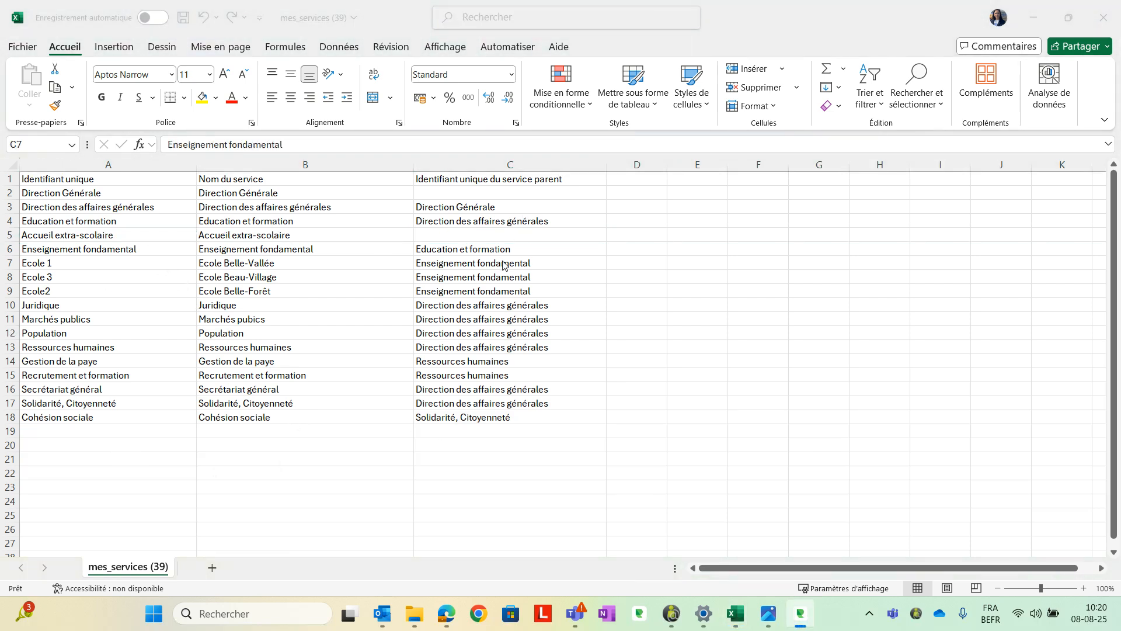
right_click(503, 264)
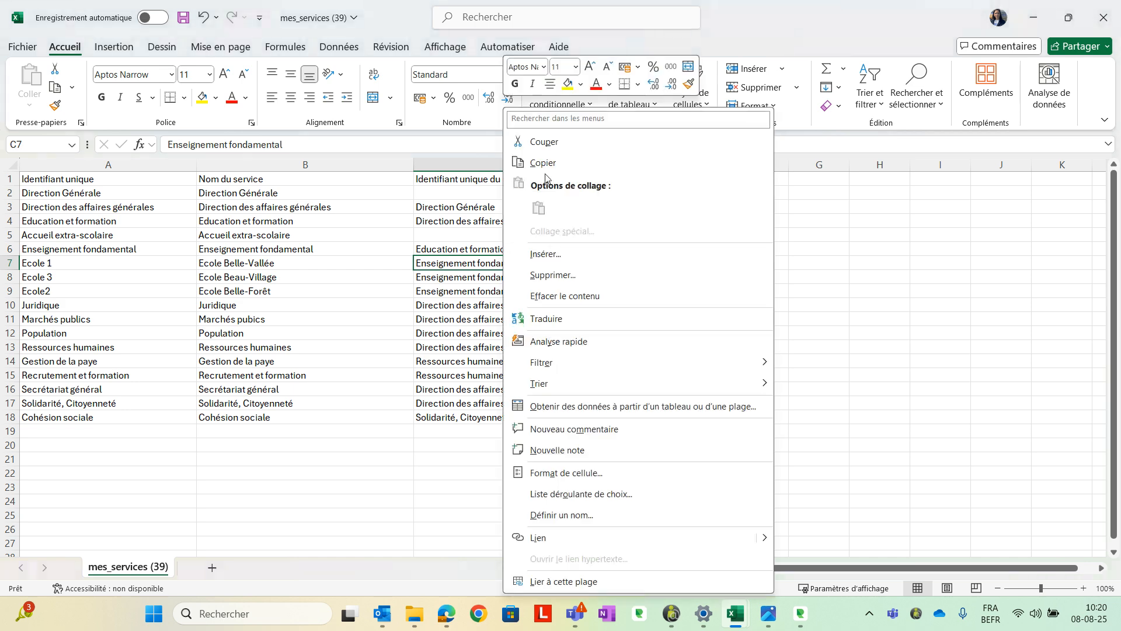
left_click(545, 166)
right_click(450, 234)
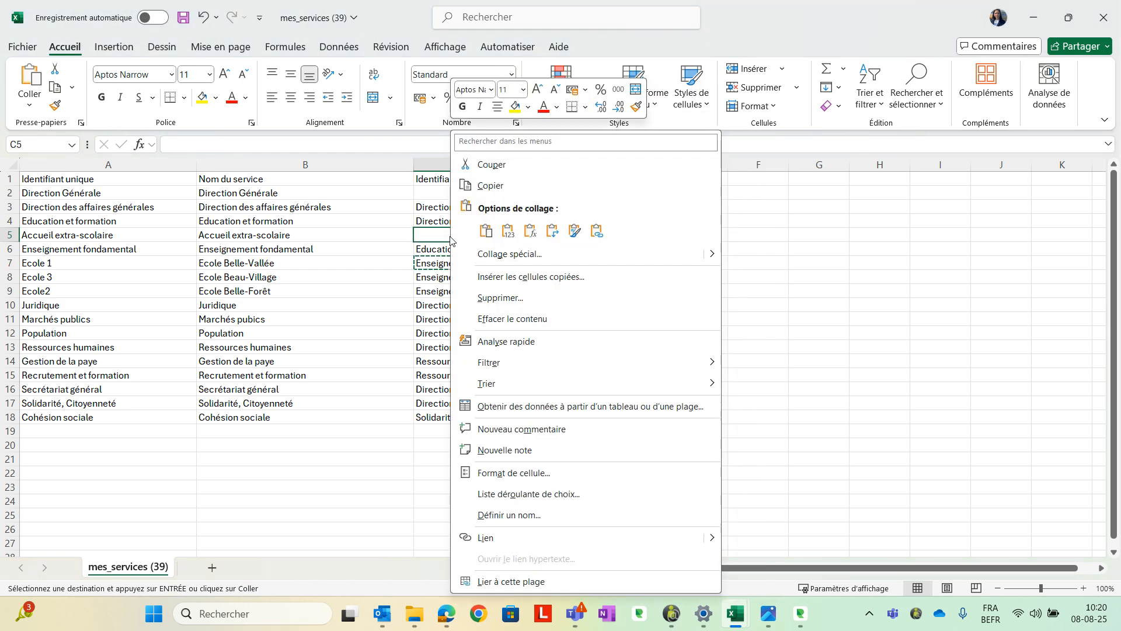
left_click(486, 231)
Step: Add the service Logement in row 19, with Logement as identifier and name and Cohésion sociale as parent identifier
left_click(817, 290)
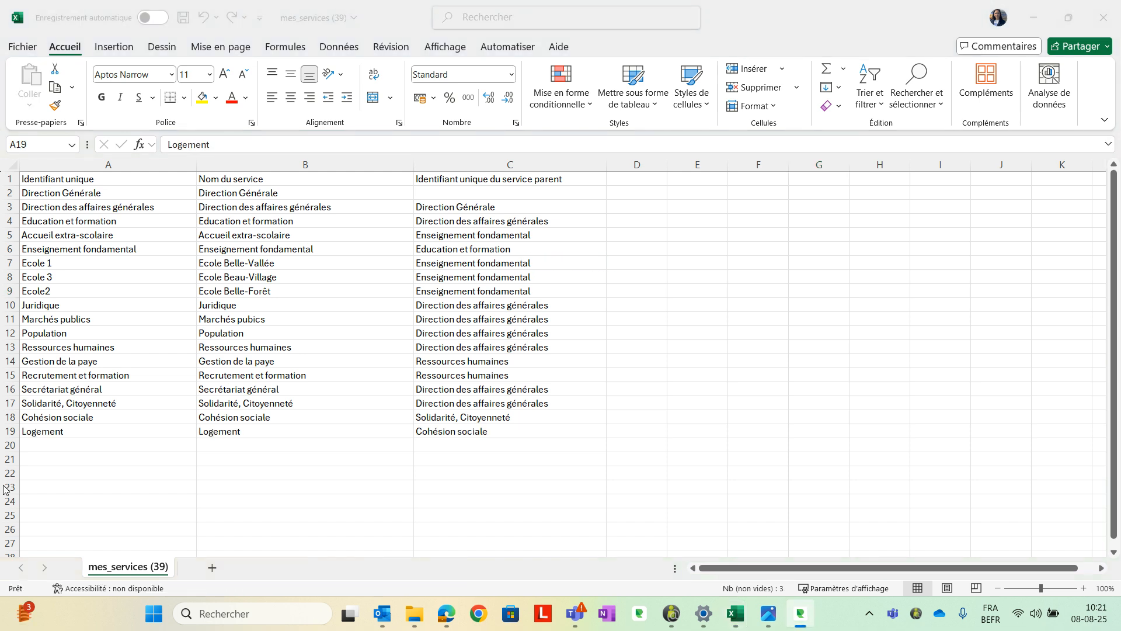
left_click(61, 435)
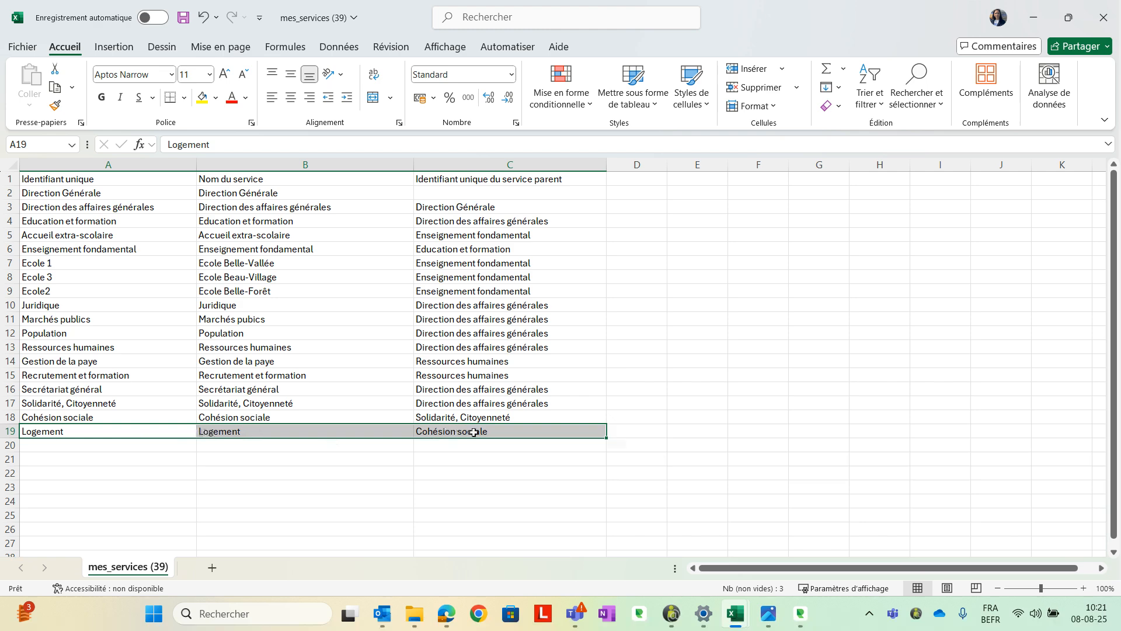
Step: Switch to Scillus and import the services from the updated mes_services (39).csv
key("alt+Tab")
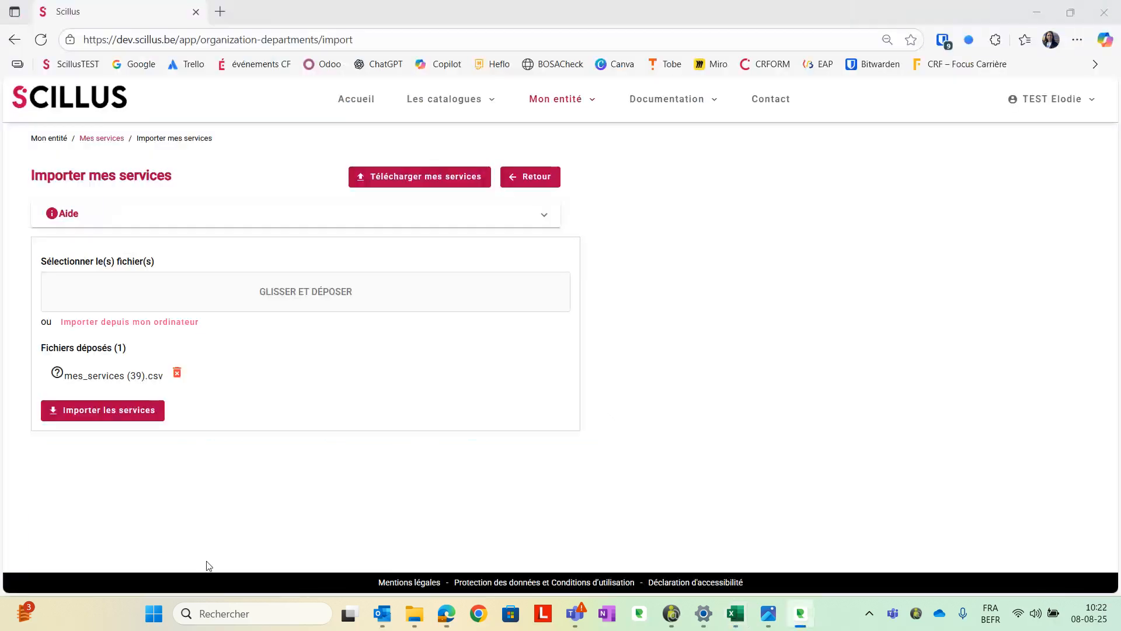
left_click(127, 408)
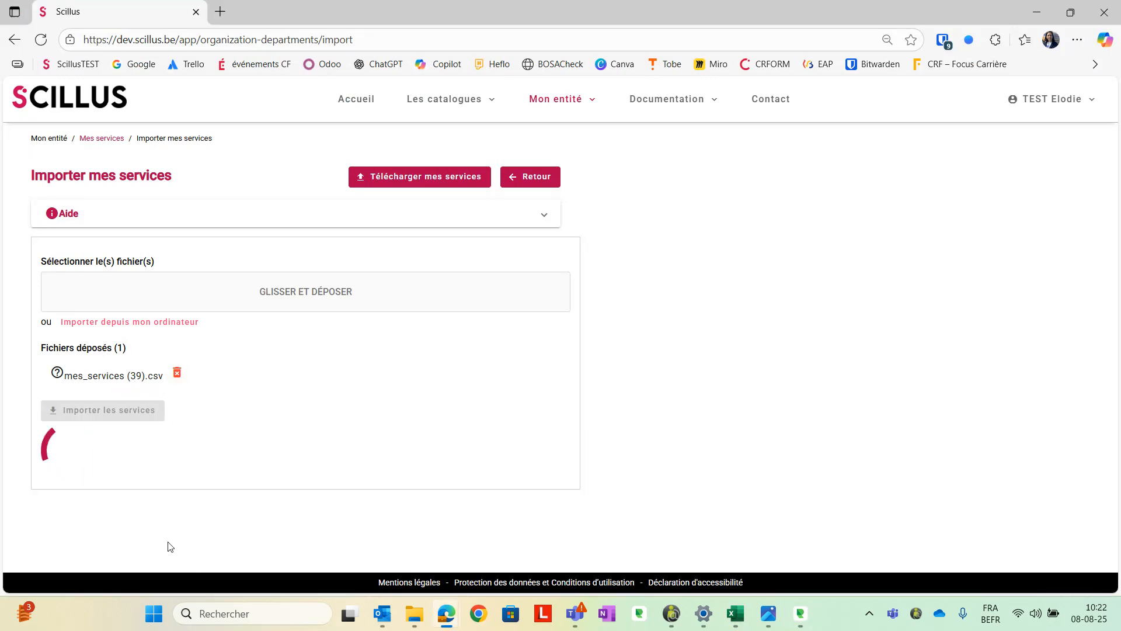
Step: Go back to the Mes services list and check the renamed schools, the moved Accueil extra-scolaire and the new Logement service
left_click(531, 177)
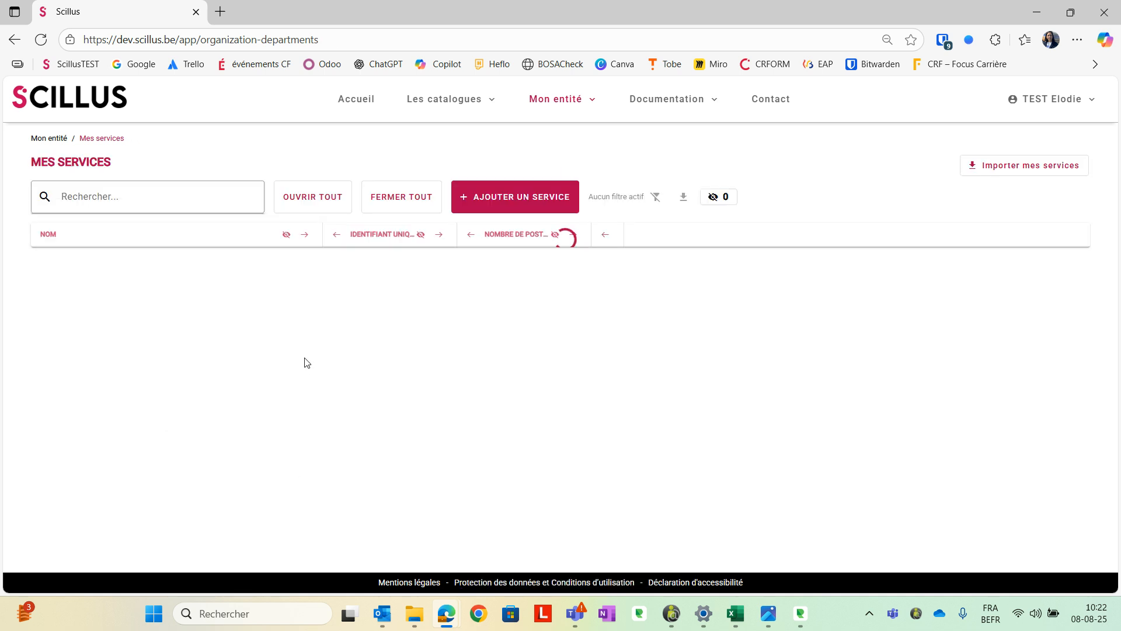
scroll(100, 481, "down", 1)
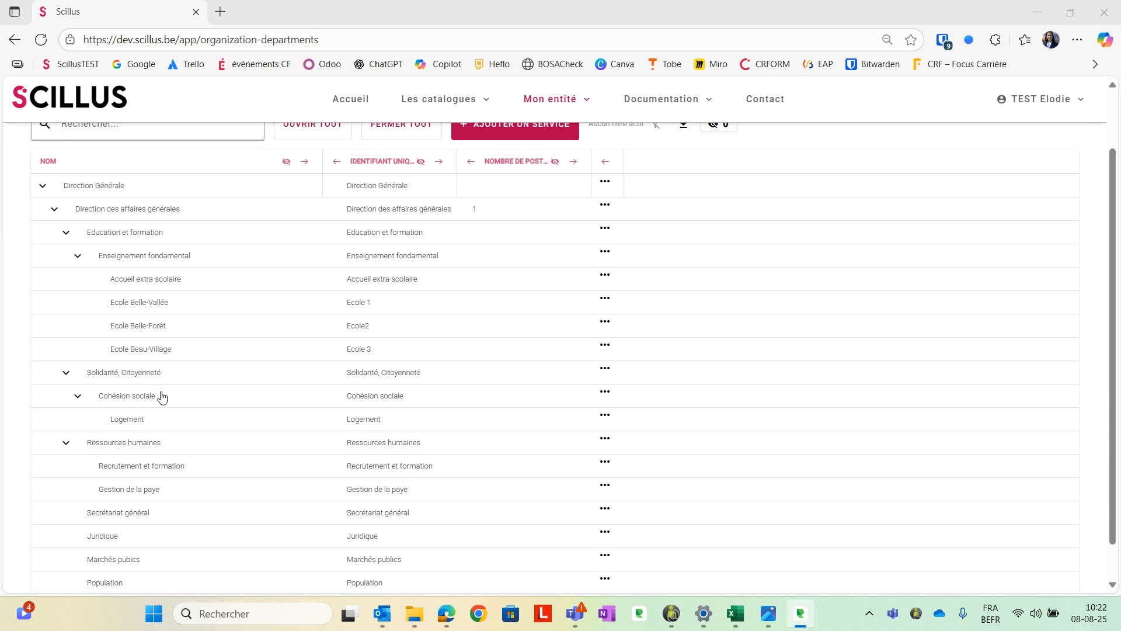
scroll(162, 396, "down", 1)
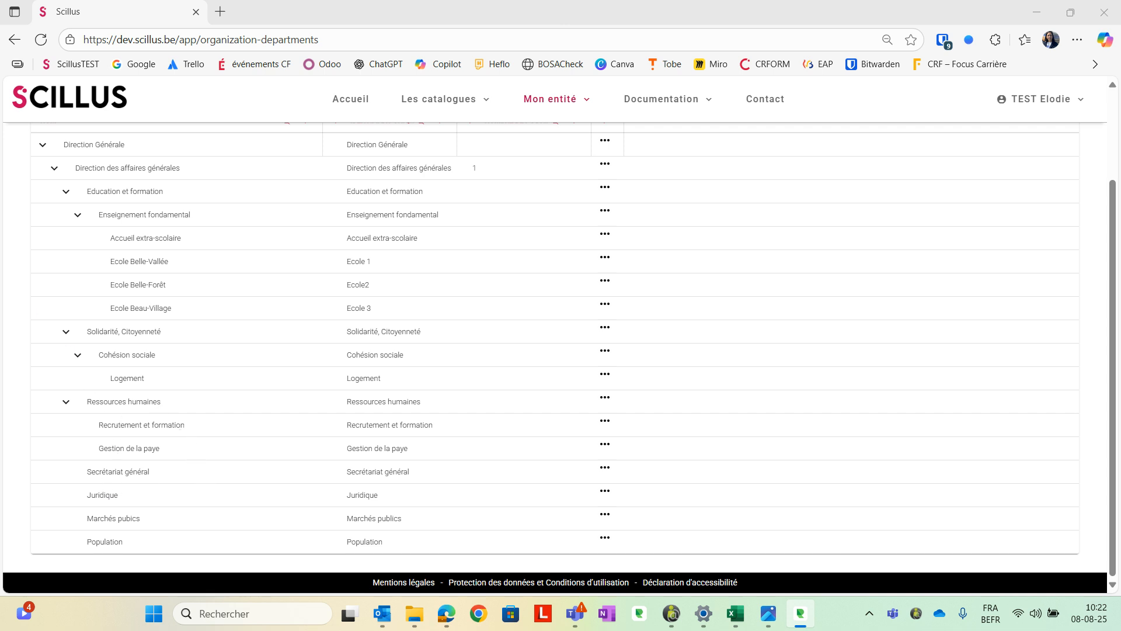
scroll(560, 350, "up", 2)
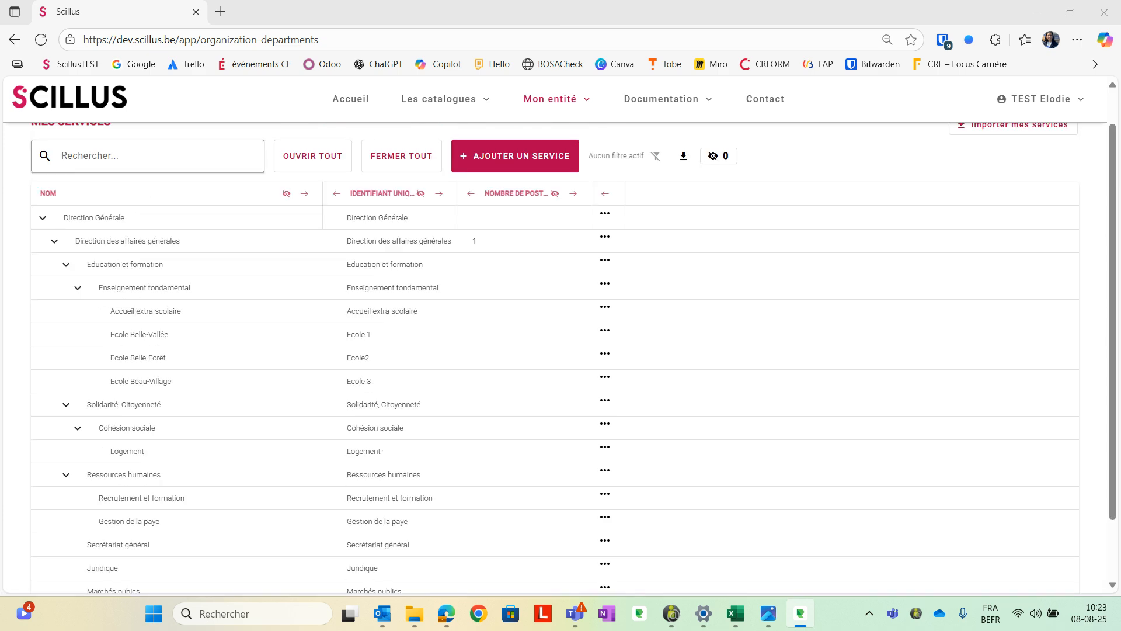
Step: Switch to the mes_services (39) workbook in Excel and review its identifiers, service names and parent identifiers
mouse_move(745, 618)
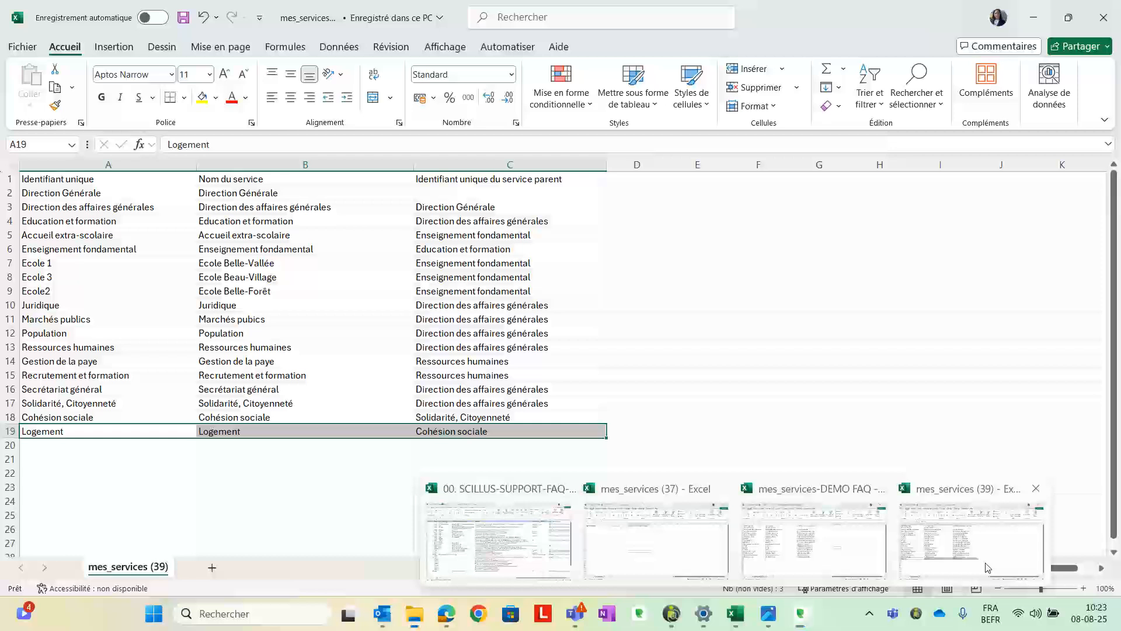
left_click(972, 543)
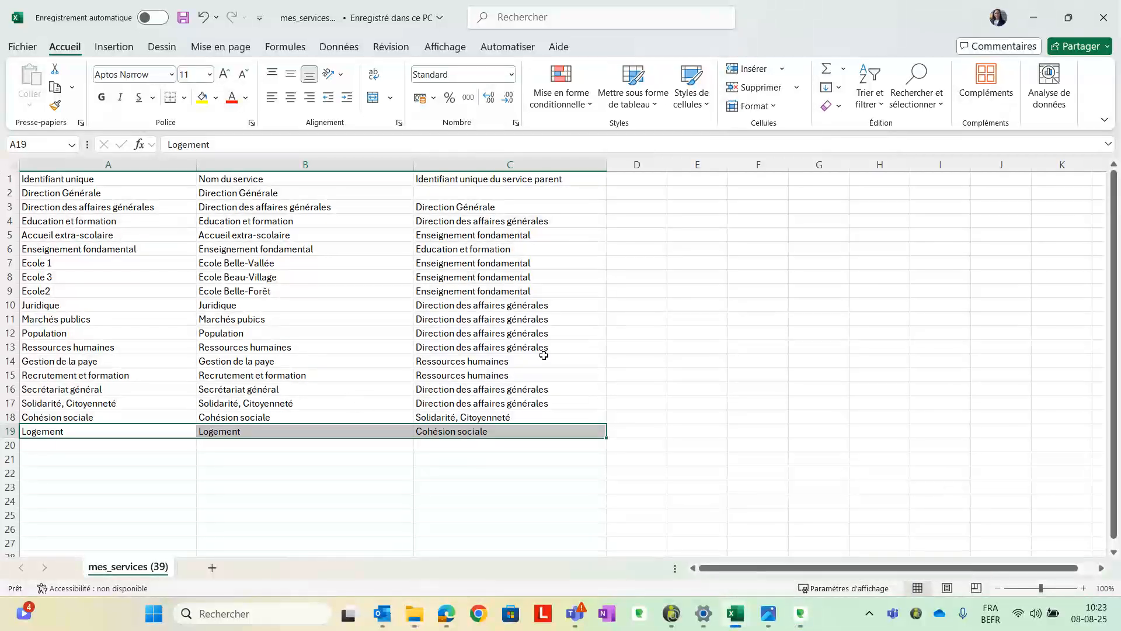
left_click(689, 320)
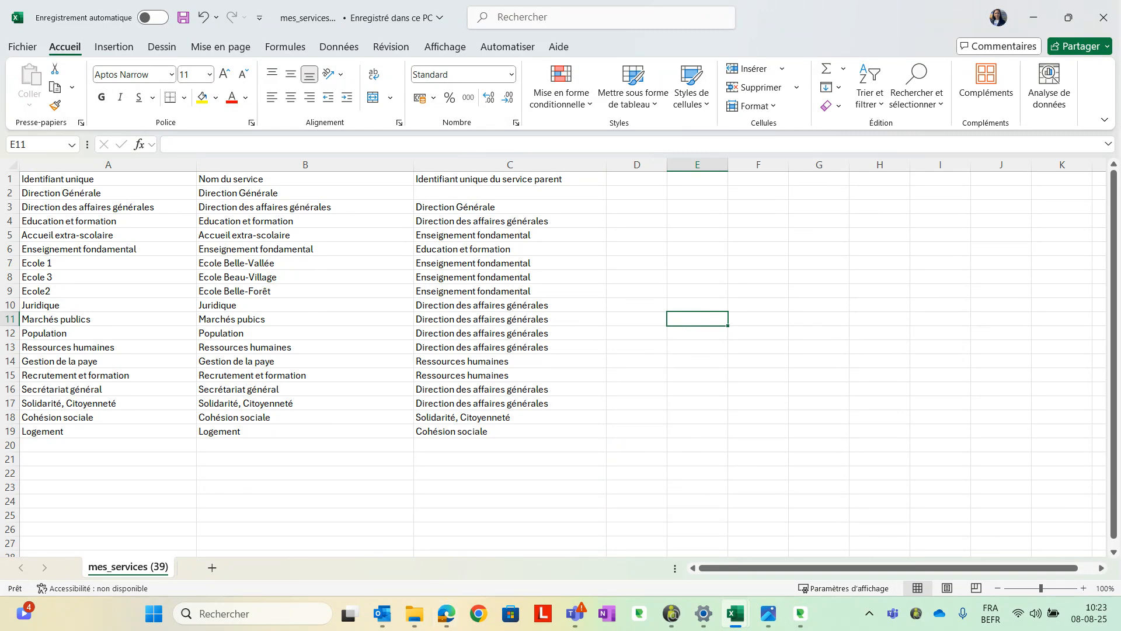
key("alt+Tab")
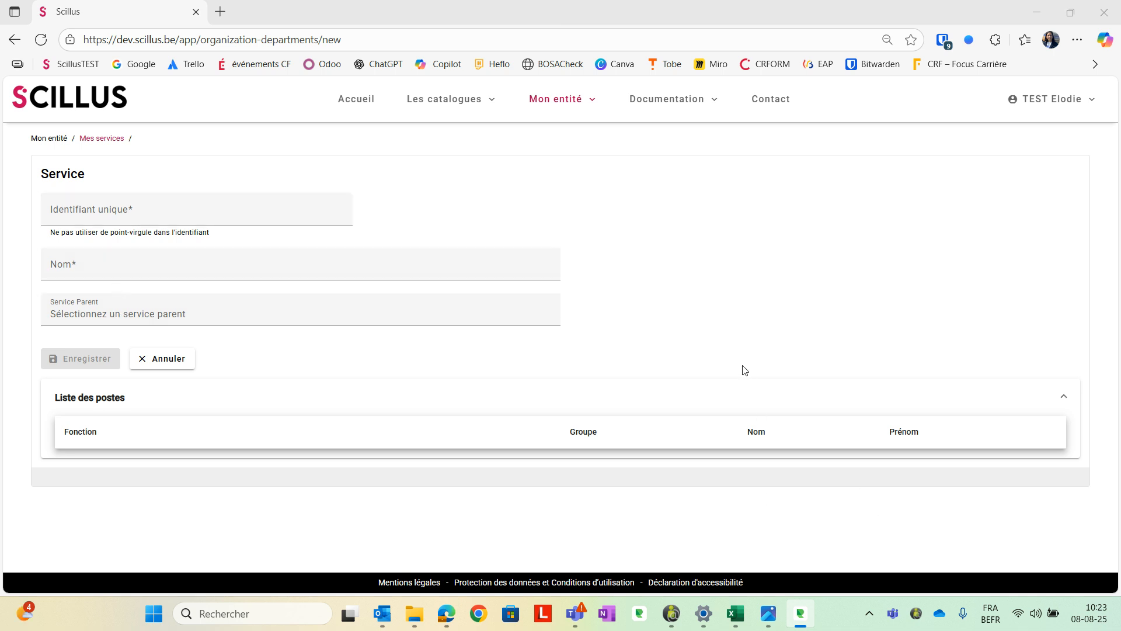
Step: Show the mes_services-DEMO FAQ workbook and examine the unique identifiers in column A, including Ecole 1 in A12
mouse_move(735, 613)
left_click(809, 549)
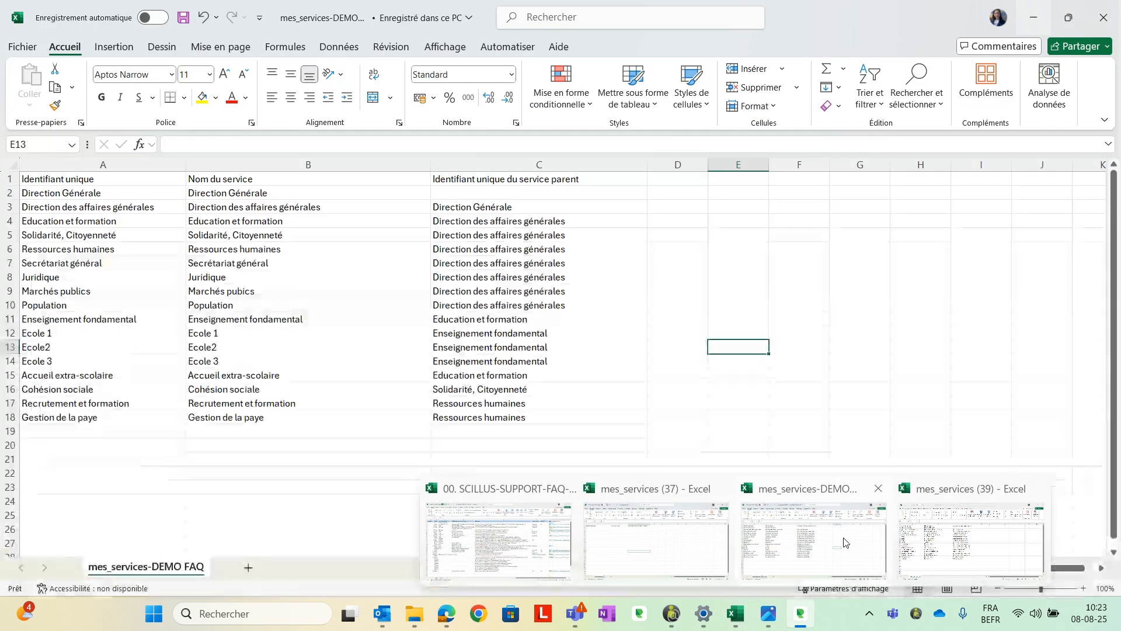
left_click(56, 234)
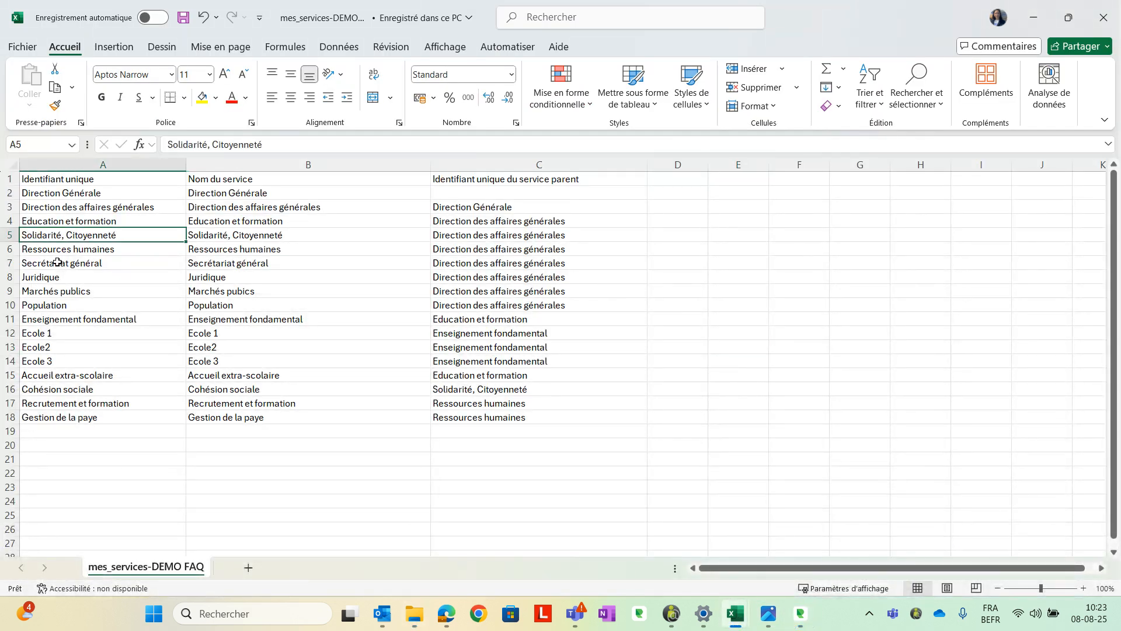
left_click(58, 263)
left_click(49, 337)
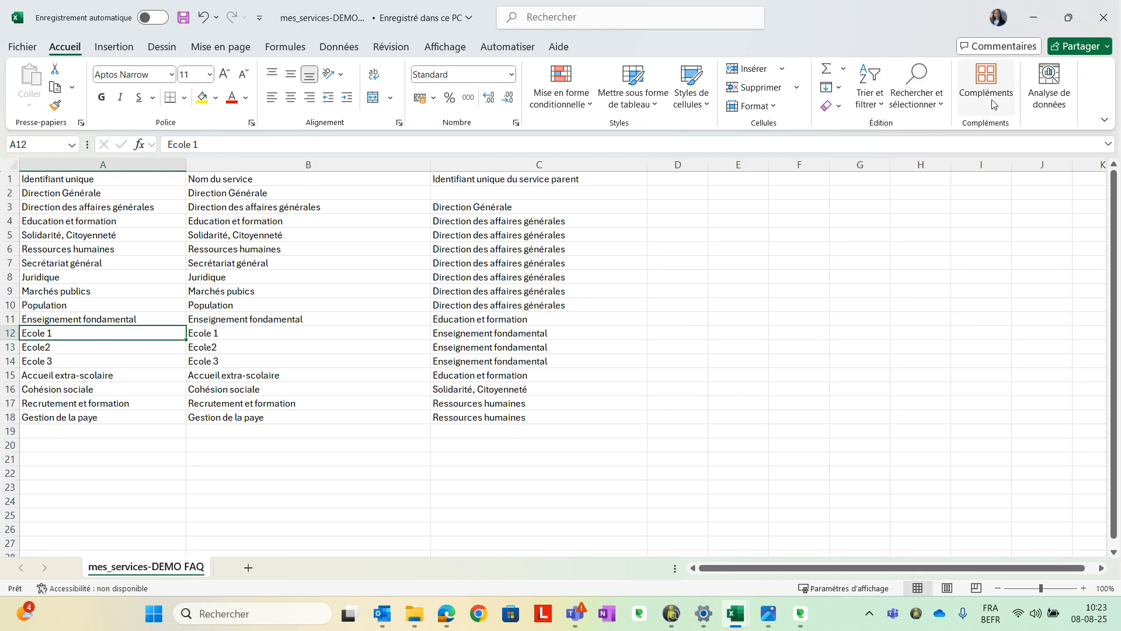
left_click(1034, 18)
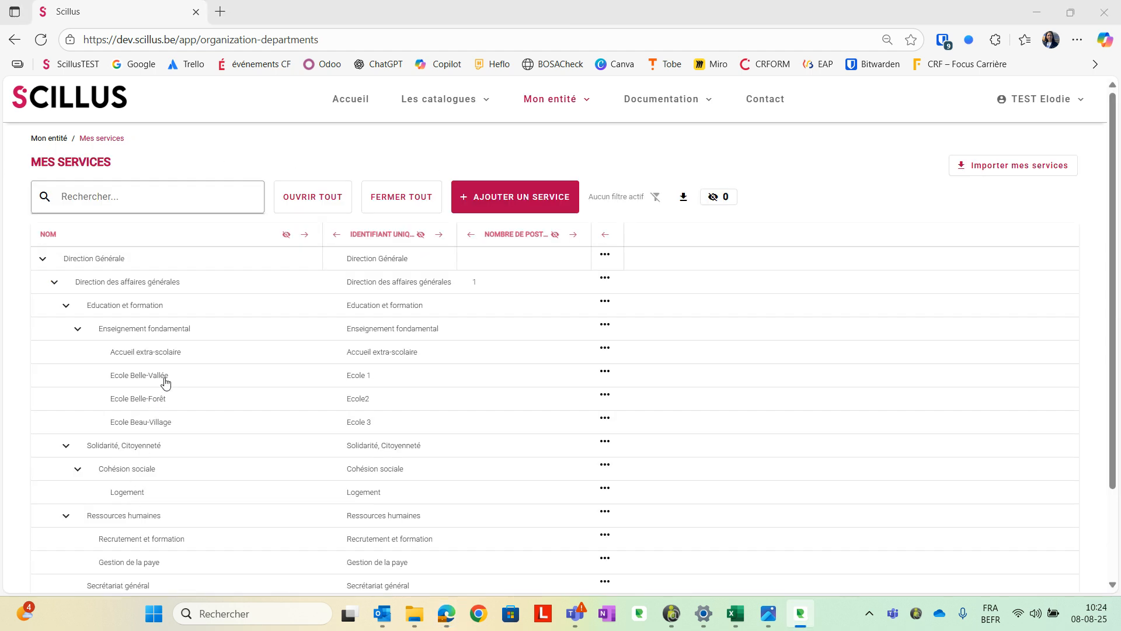
Step: Open the service Ecole Belle-Vallée in Scillus, set its unique identifier to Ecole Belle-Vallée and save it
left_click(165, 382)
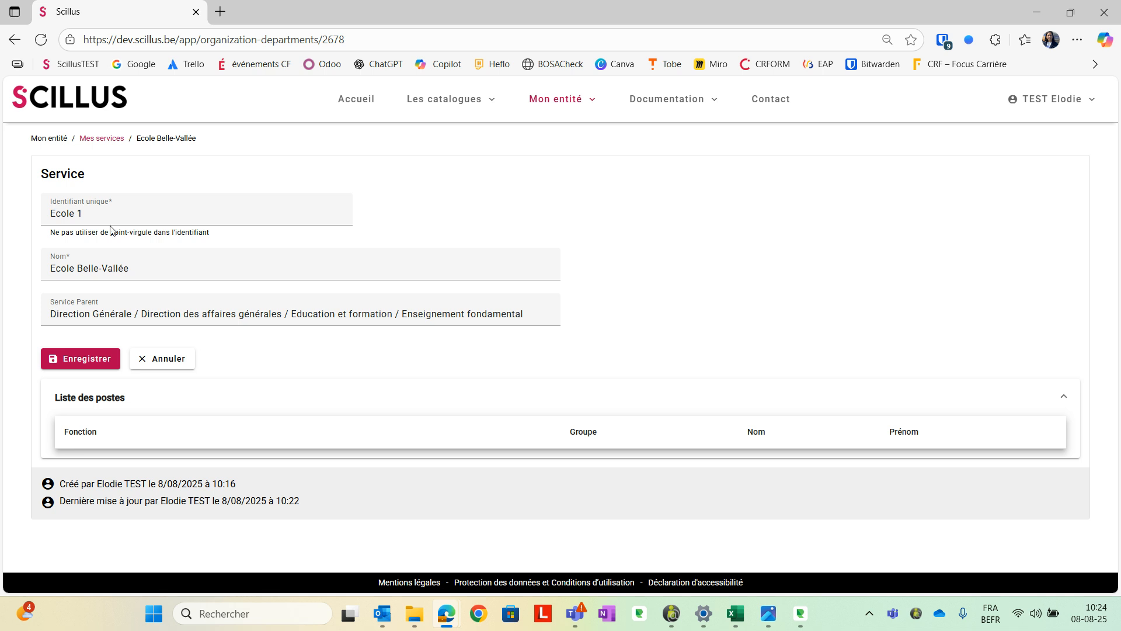
left_click(94, 209)
type("Be")
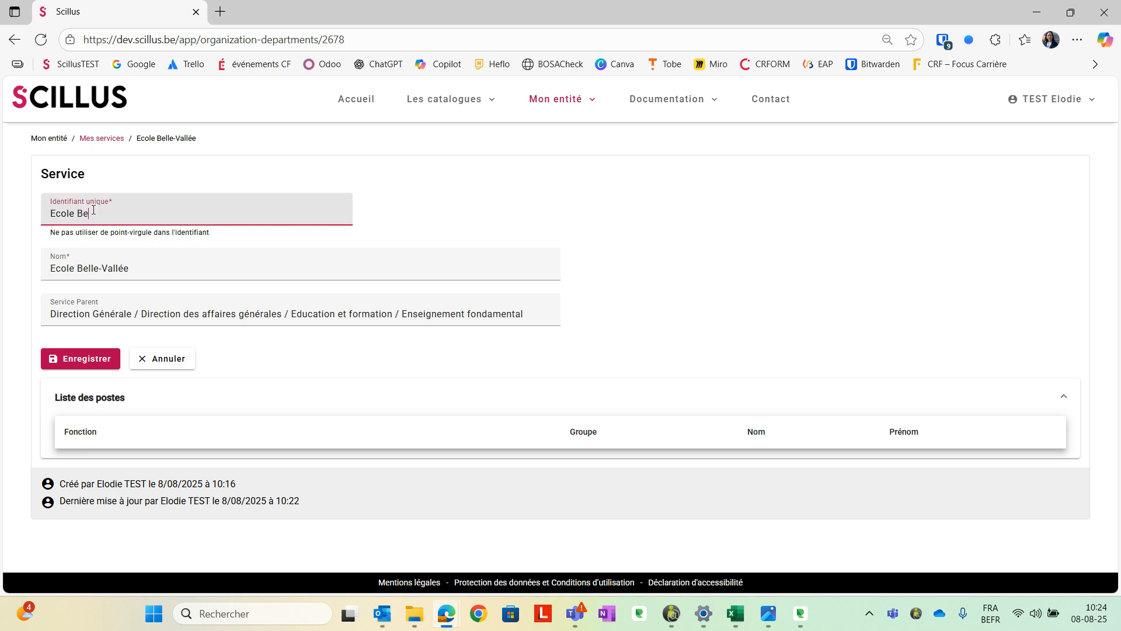
type("lle-Vallée")
left_click(104, 360)
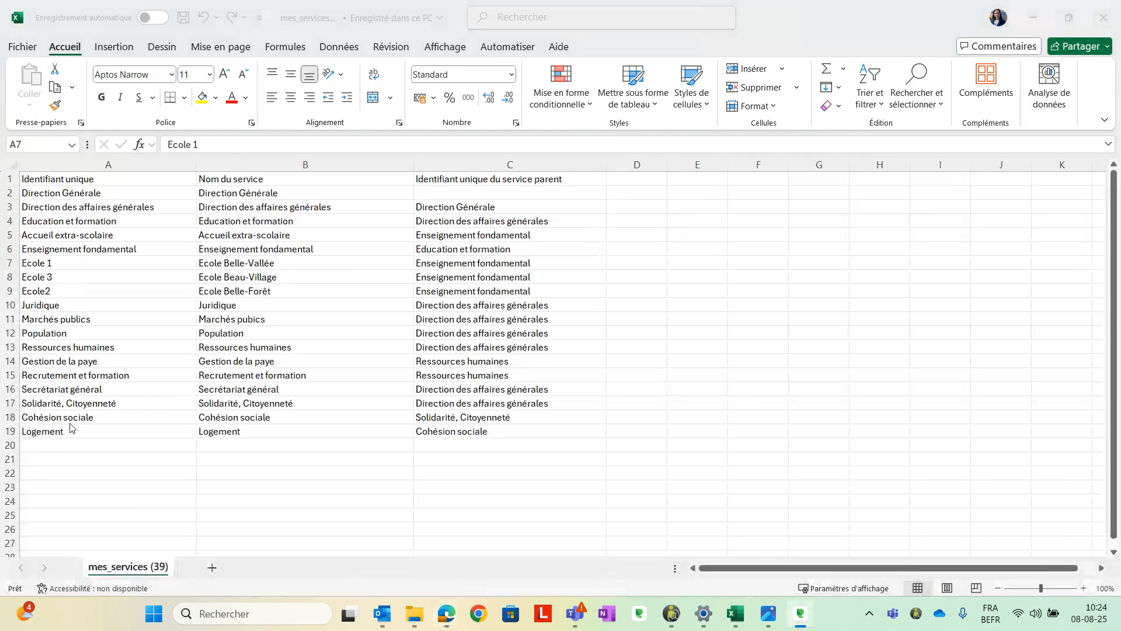
Step: In mes_services (39), inspect the Ecole 1 identifier in A7 and the name and identifier cells of Achives in row 20
left_click(56, 261)
double_click(56, 261)
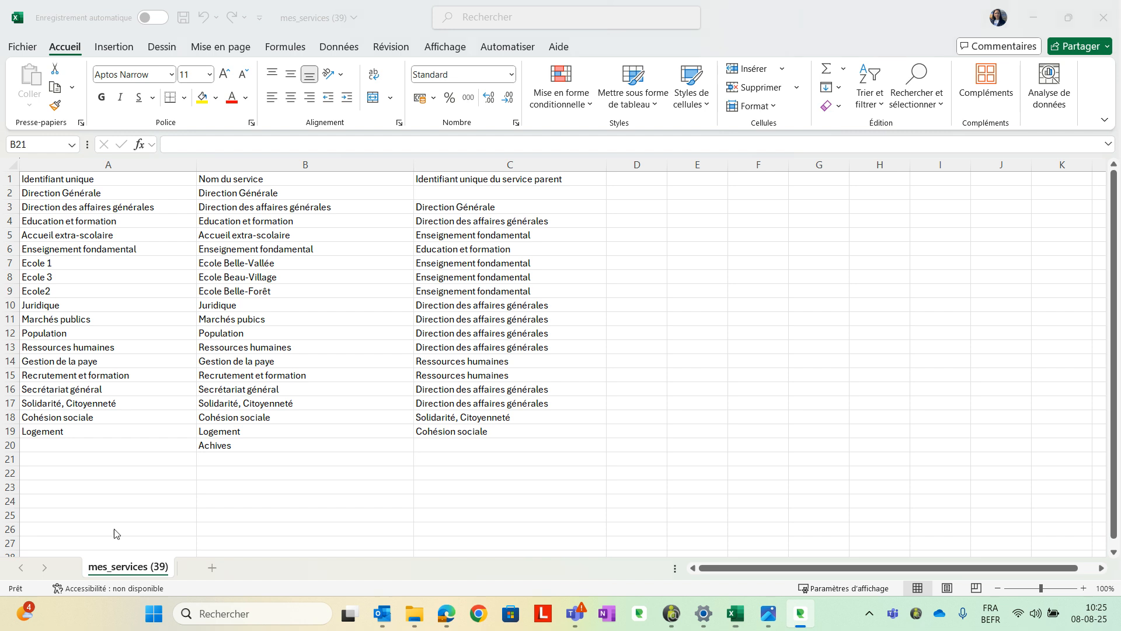
left_click(244, 458)
left_click(242, 445)
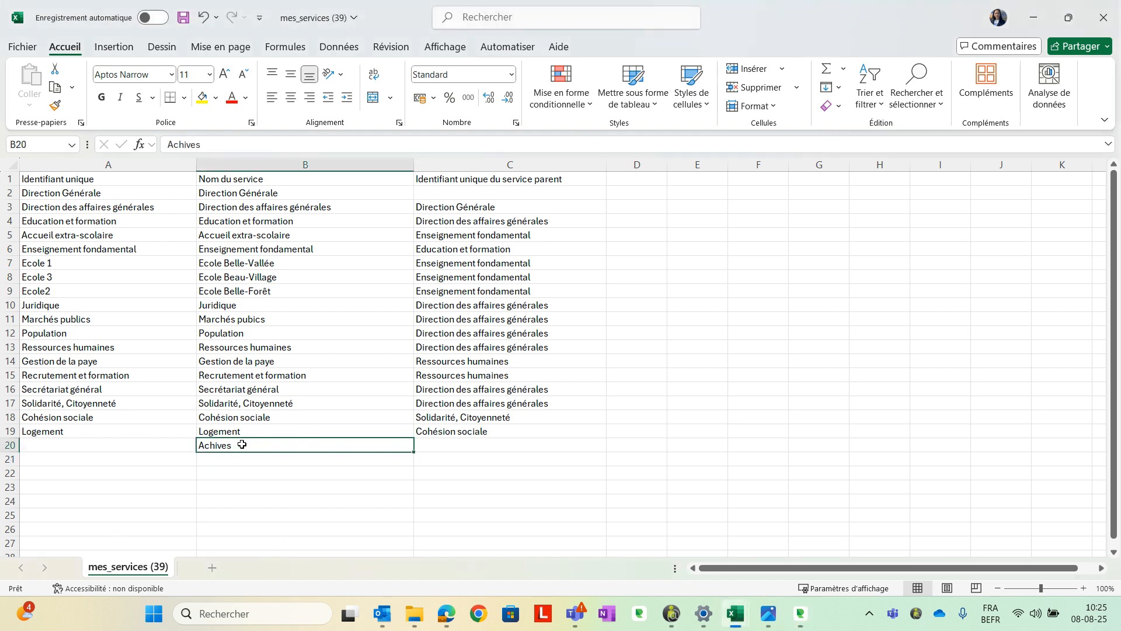
left_click(125, 442)
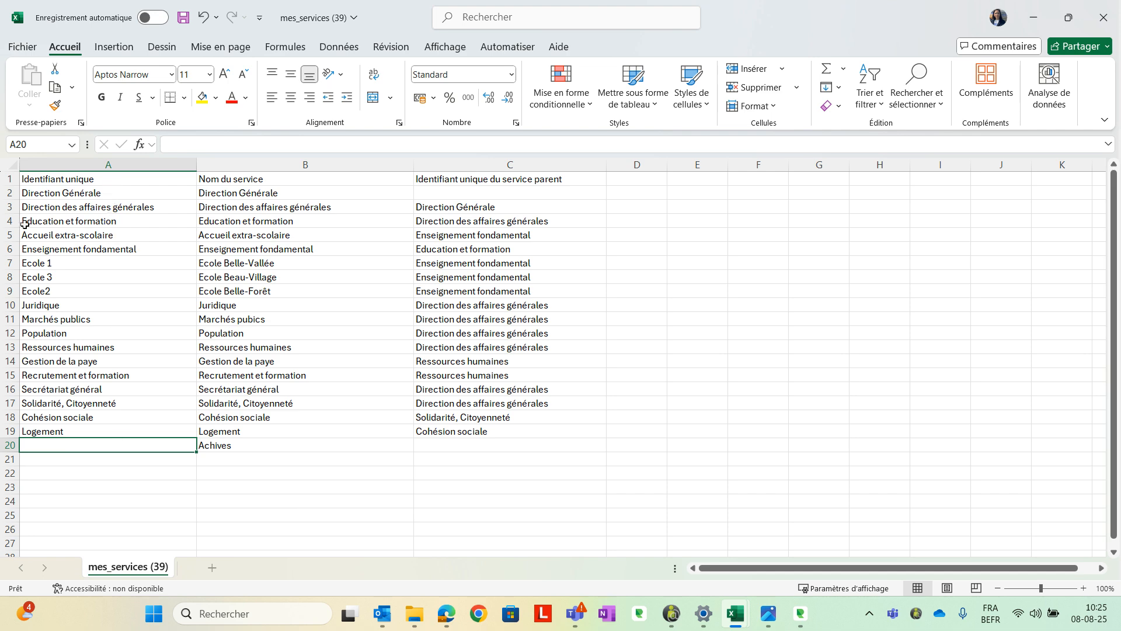
Step: Switch to Scillus, try to import the services from mes_services-SANS IDENTIFIANT.csv and examine the import result
key("alt+Tab")
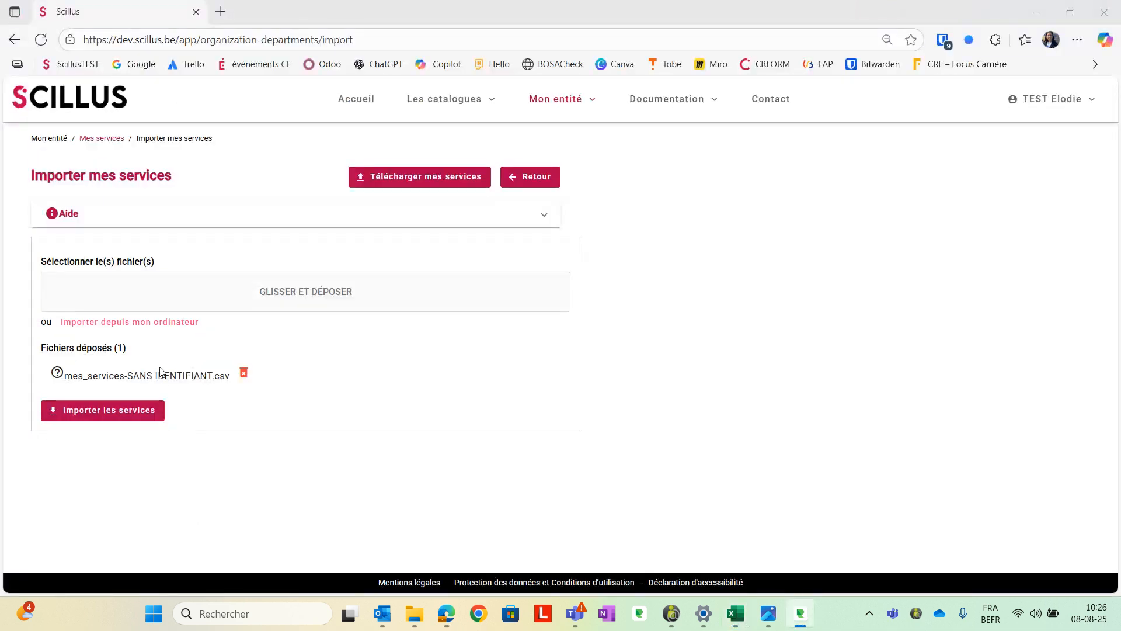
left_click(131, 412)
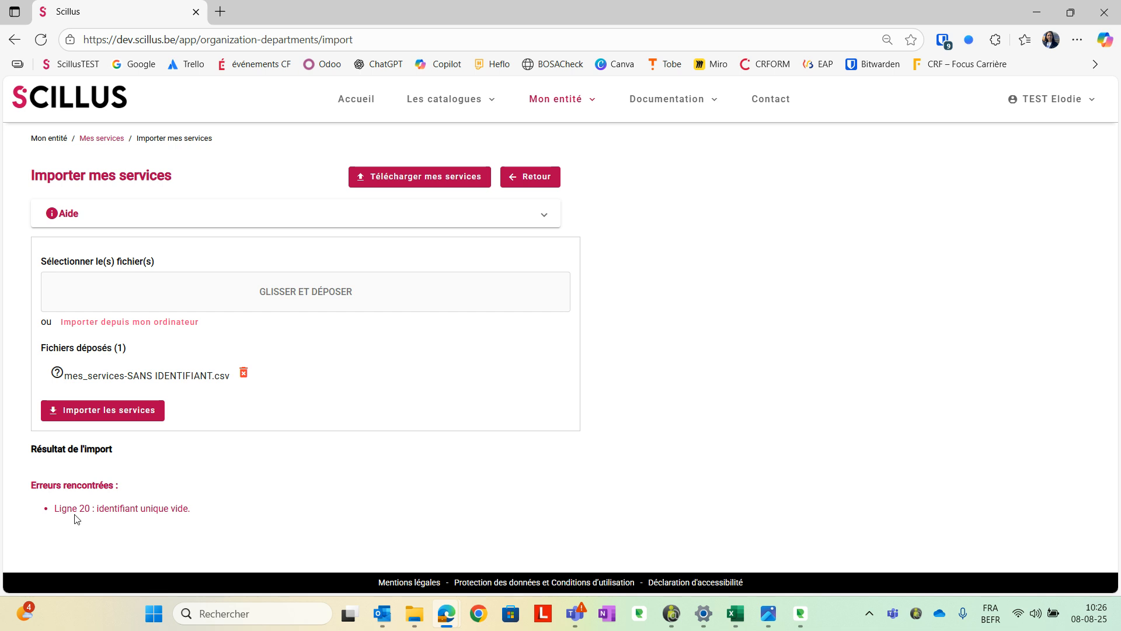
left_click_drag(111, 510, 202, 518)
Step: Switch to Excel and save the mes_services-SANS IDENTIFIANT workbook as mes_services-POINT VIRGULE in CSV UTF-8 format in Téléchargements
key("alt+Tab")
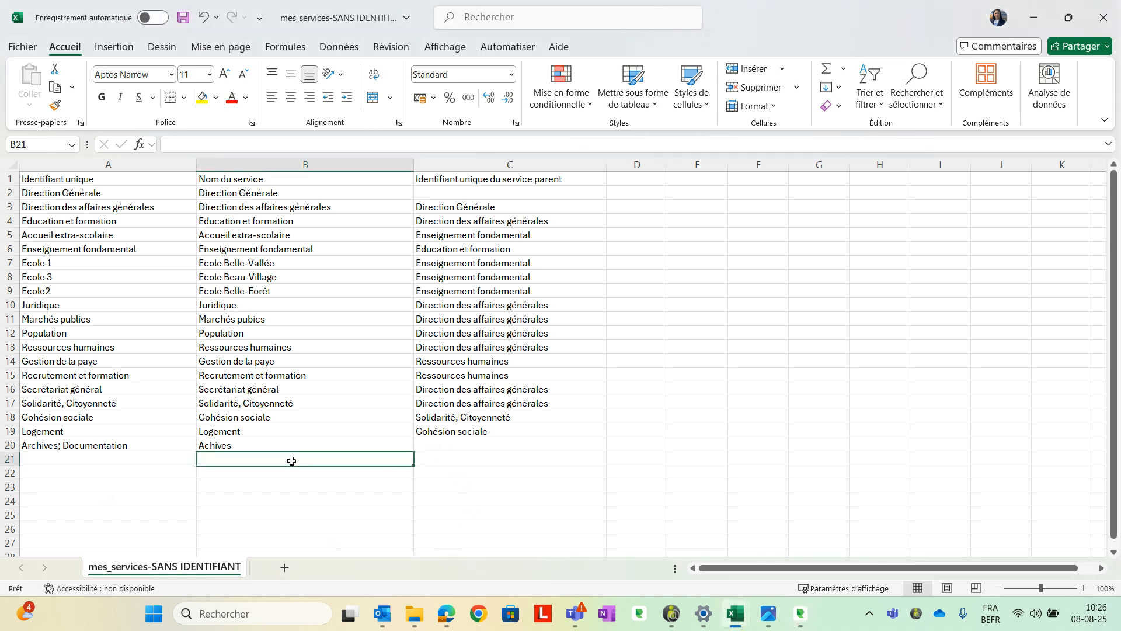
left_click(102, 455)
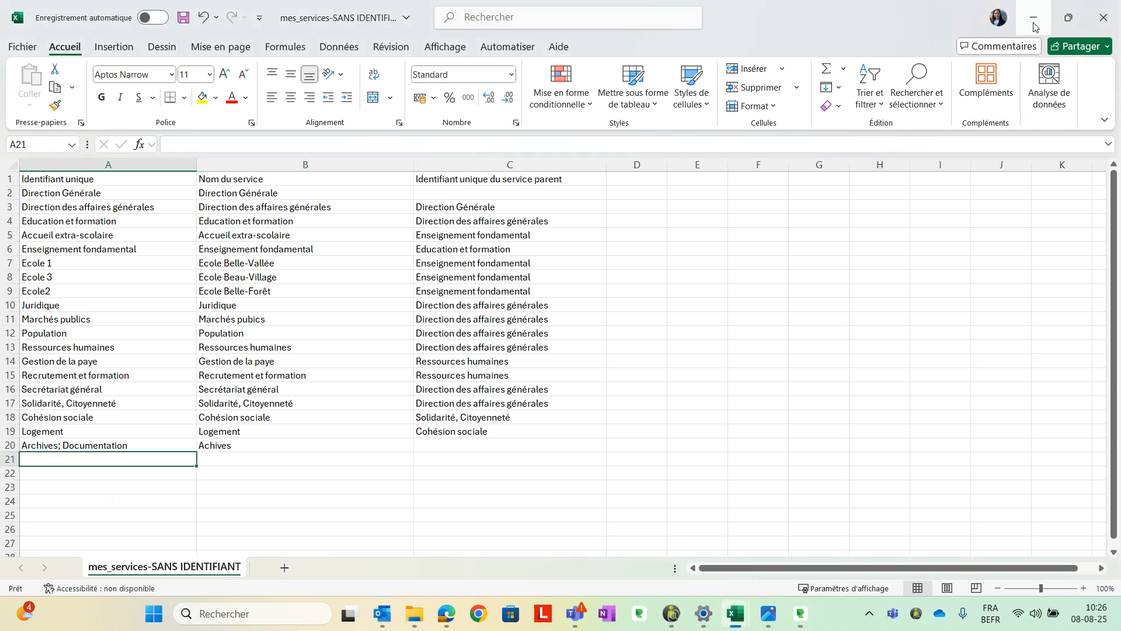
left_click(22, 46)
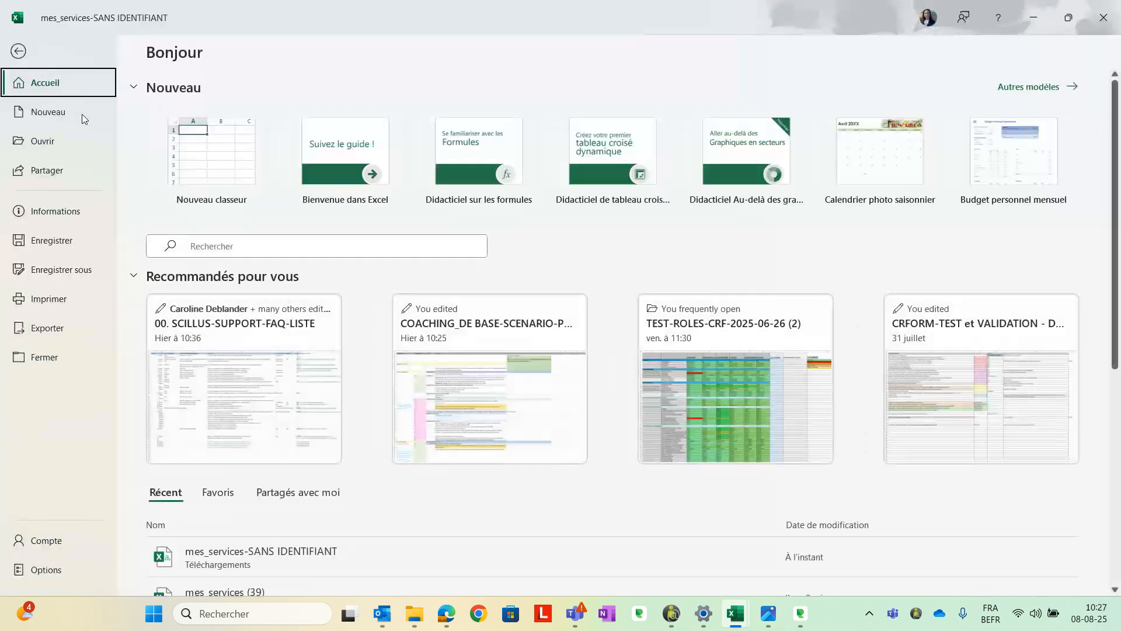
left_click(62, 269)
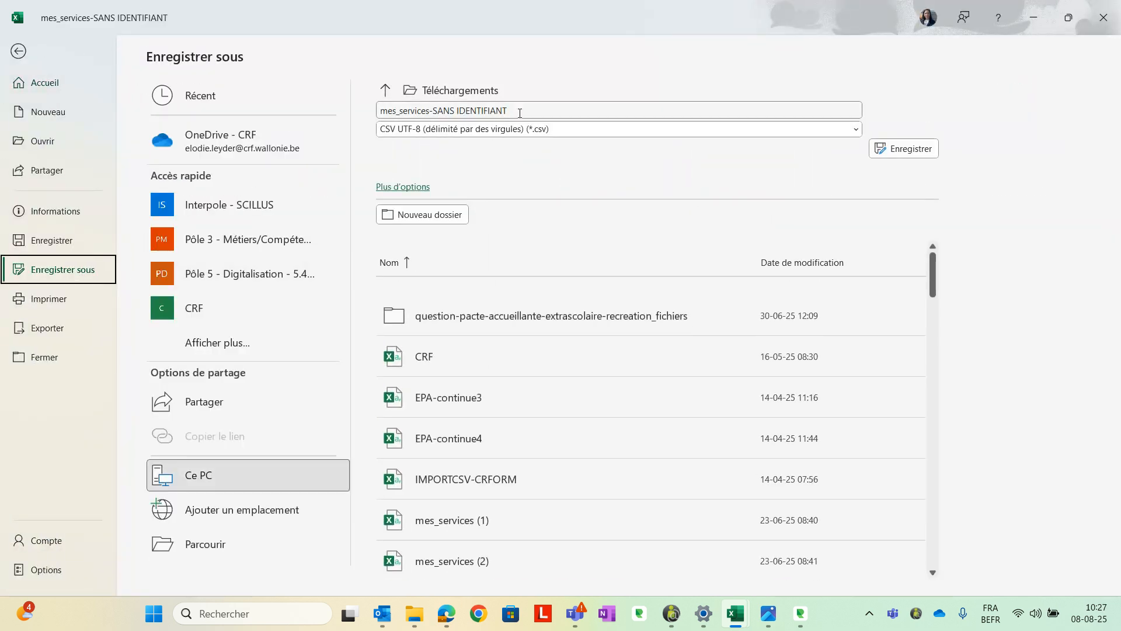
left_click(459, 110)
left_click_drag(507, 110, 436, 111)
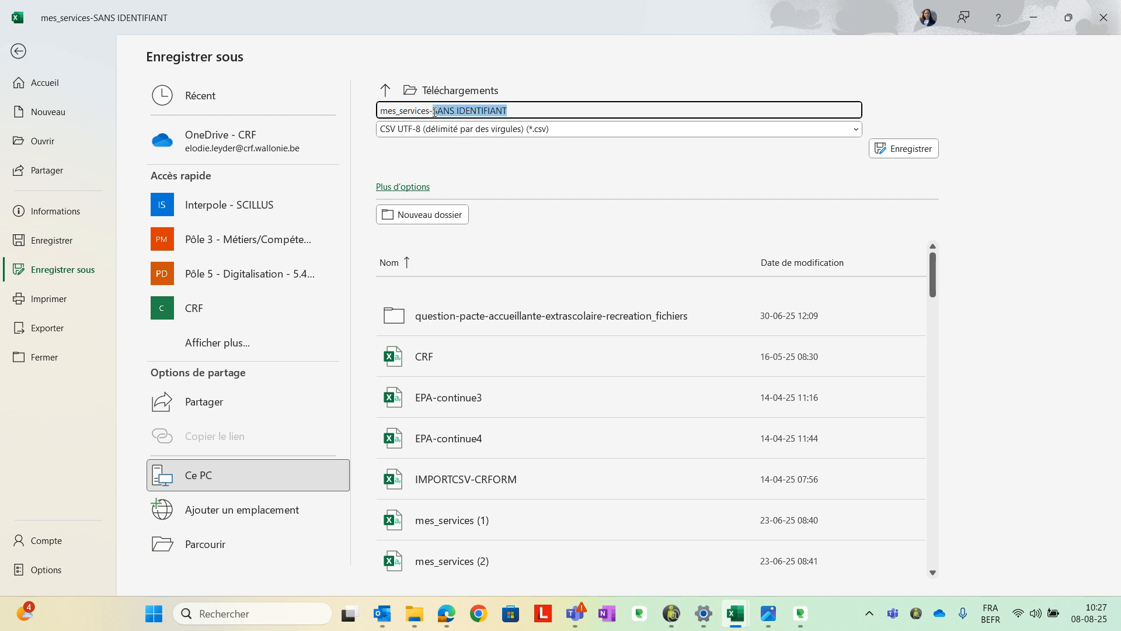
type("POI")
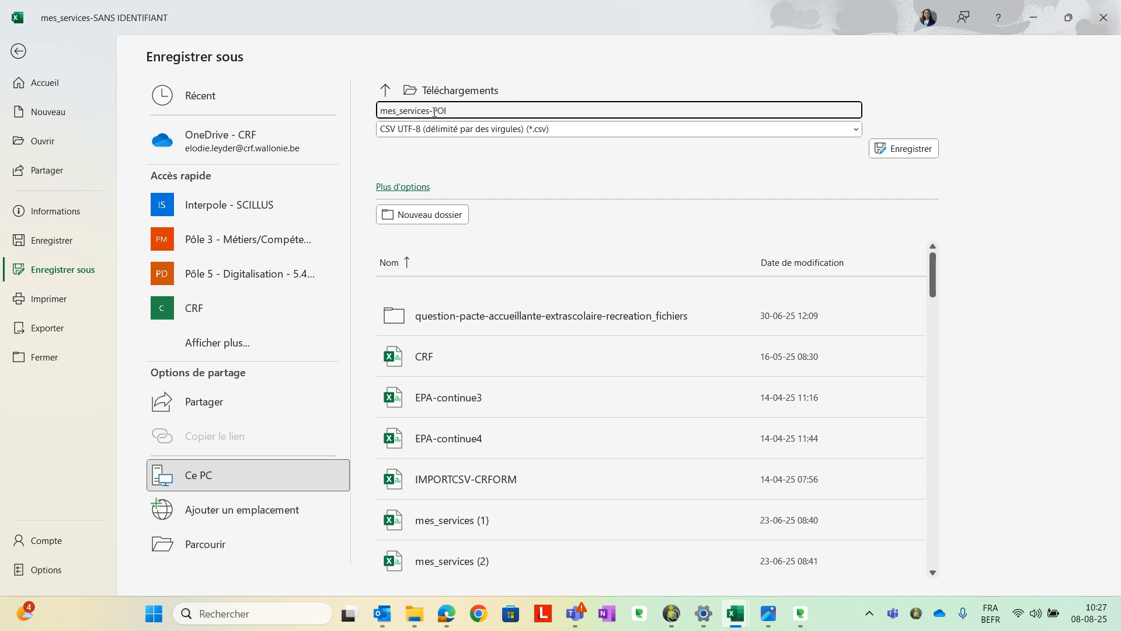
type("NT VIRGULE")
left_click(921, 153)
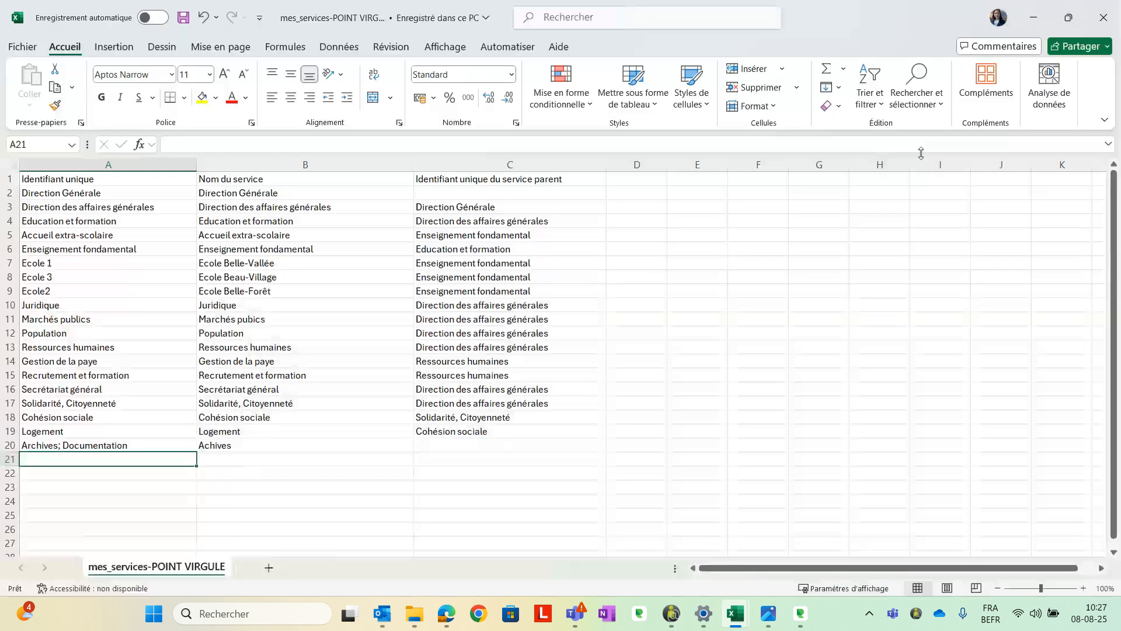
Step: Return to Scillus, replace the deposited file with mes_services-POINT VIRGULE.csv and start importing its services
left_click(1036, 18)
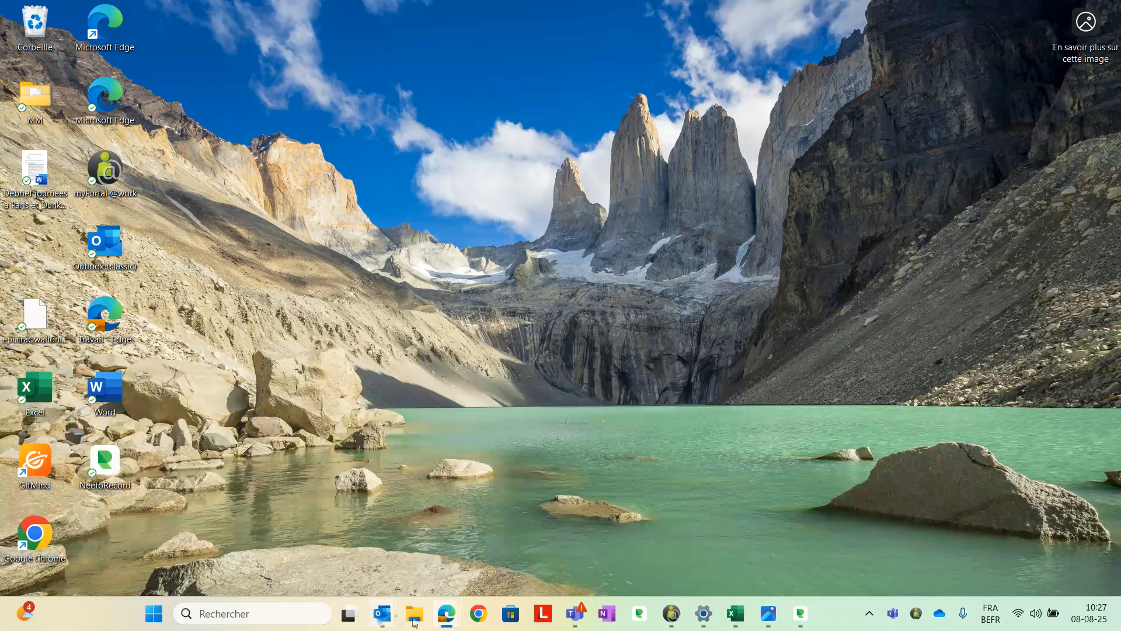
mouse_move(446, 613)
left_click(520, 543)
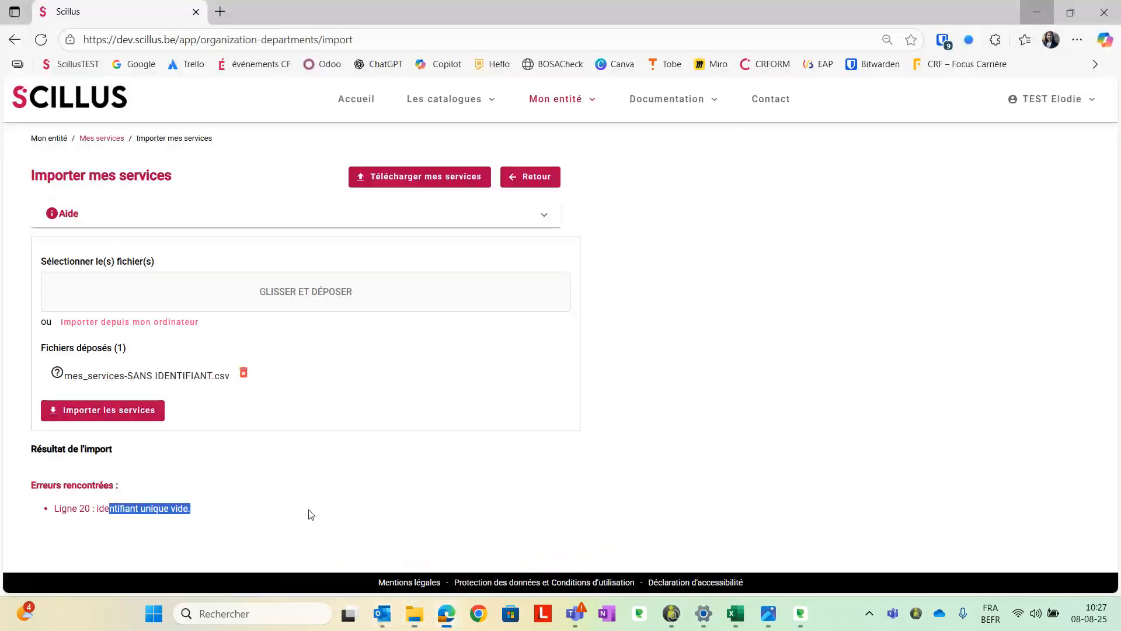
left_click(281, 473)
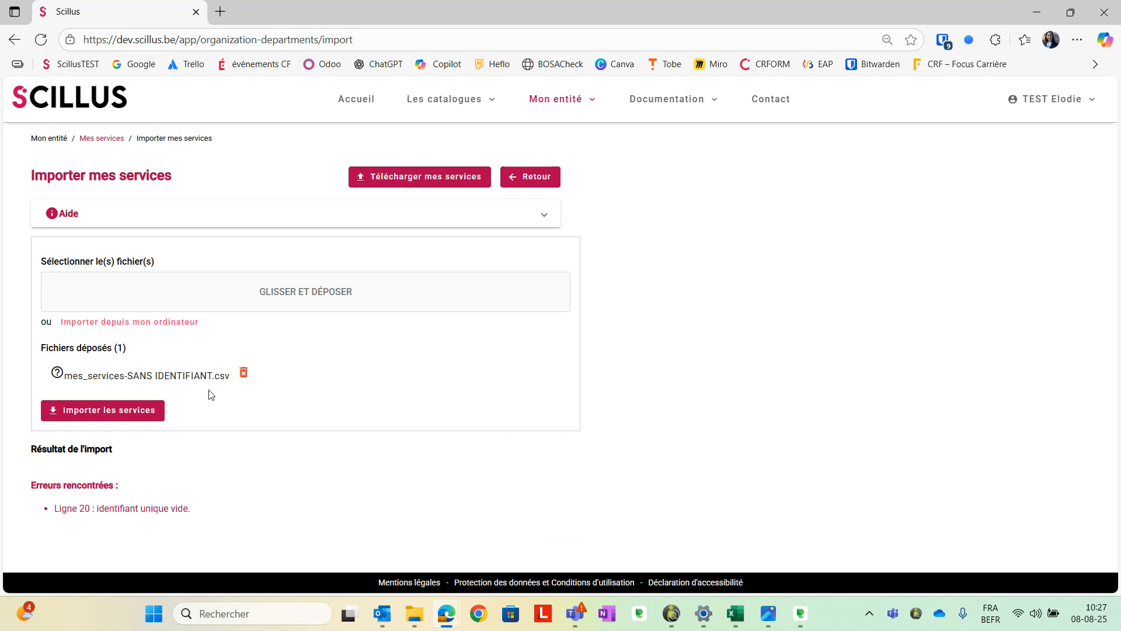
left_click(244, 375)
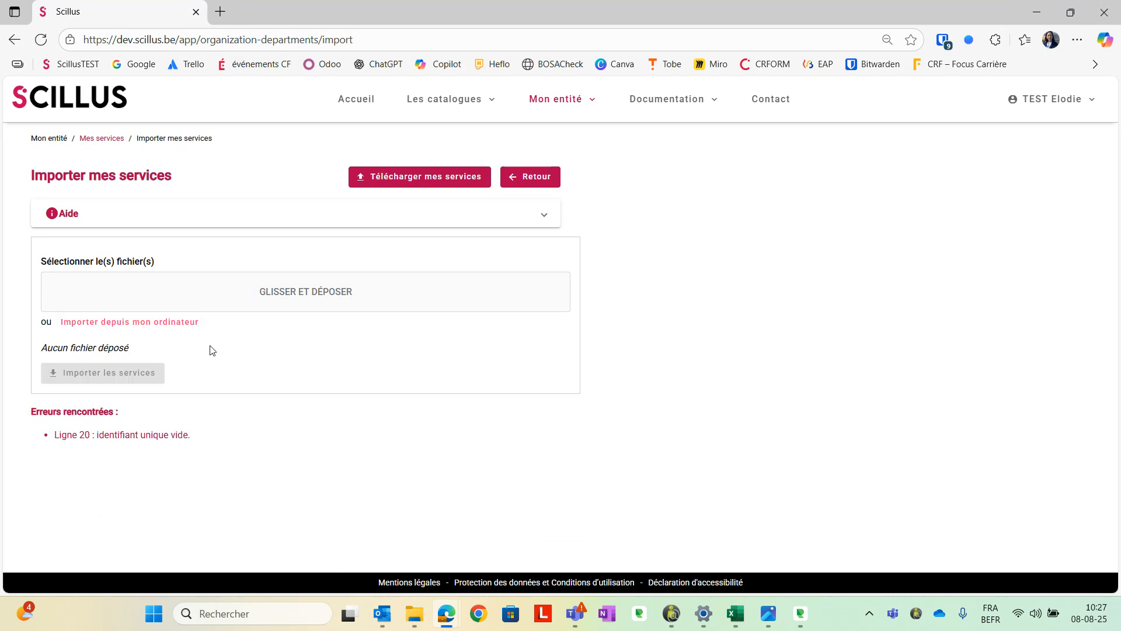
left_click(168, 322)
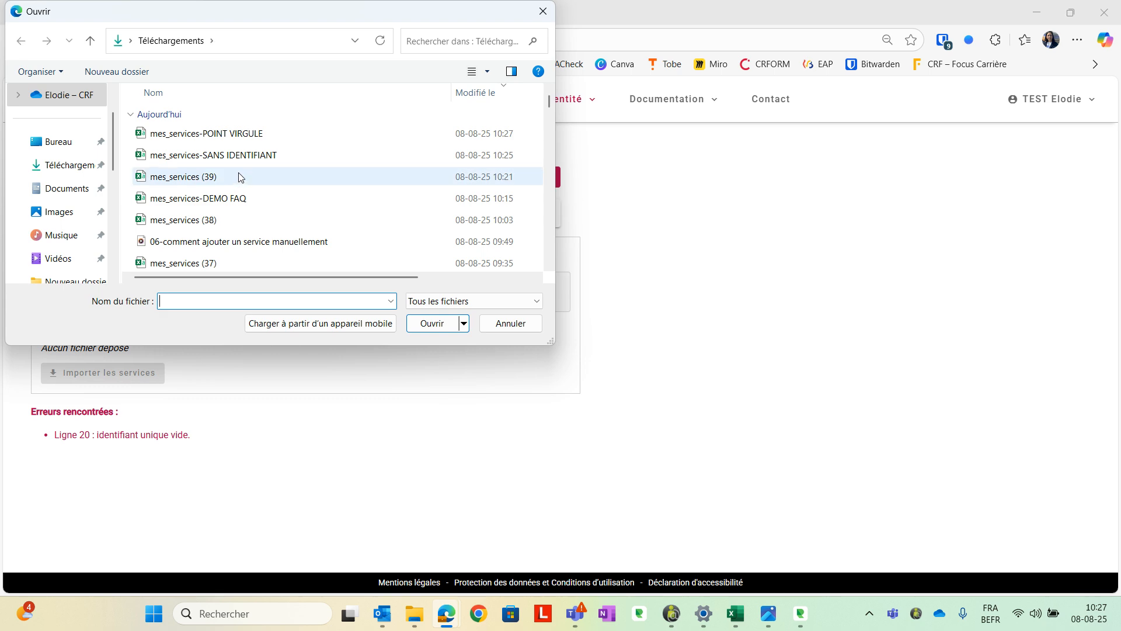
left_click(280, 133)
left_click(423, 327)
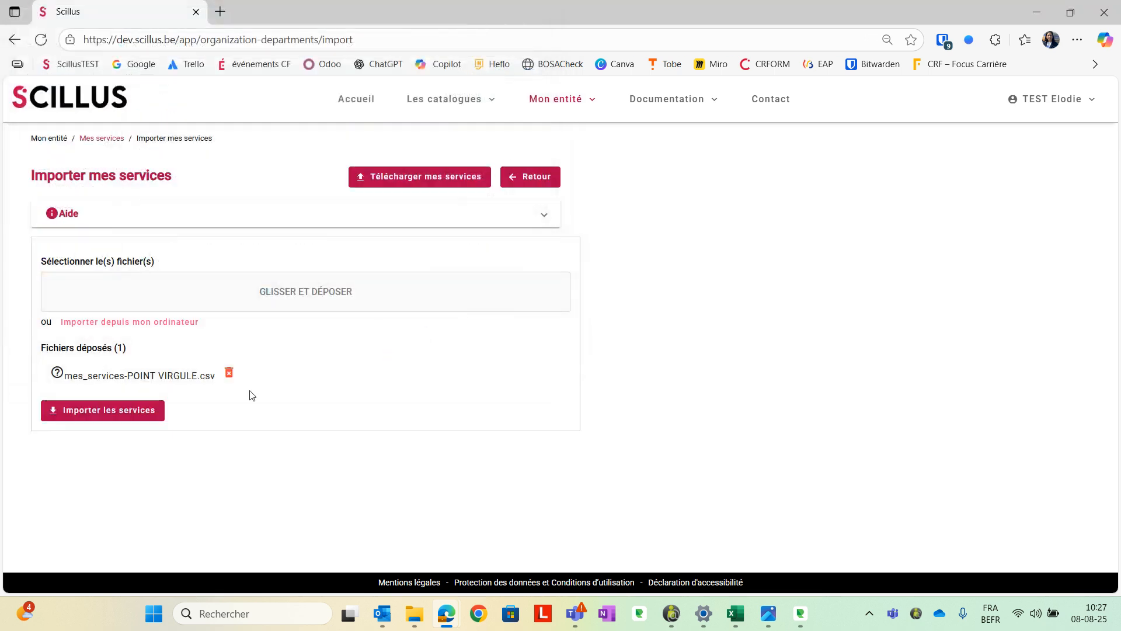
left_click(153, 416)
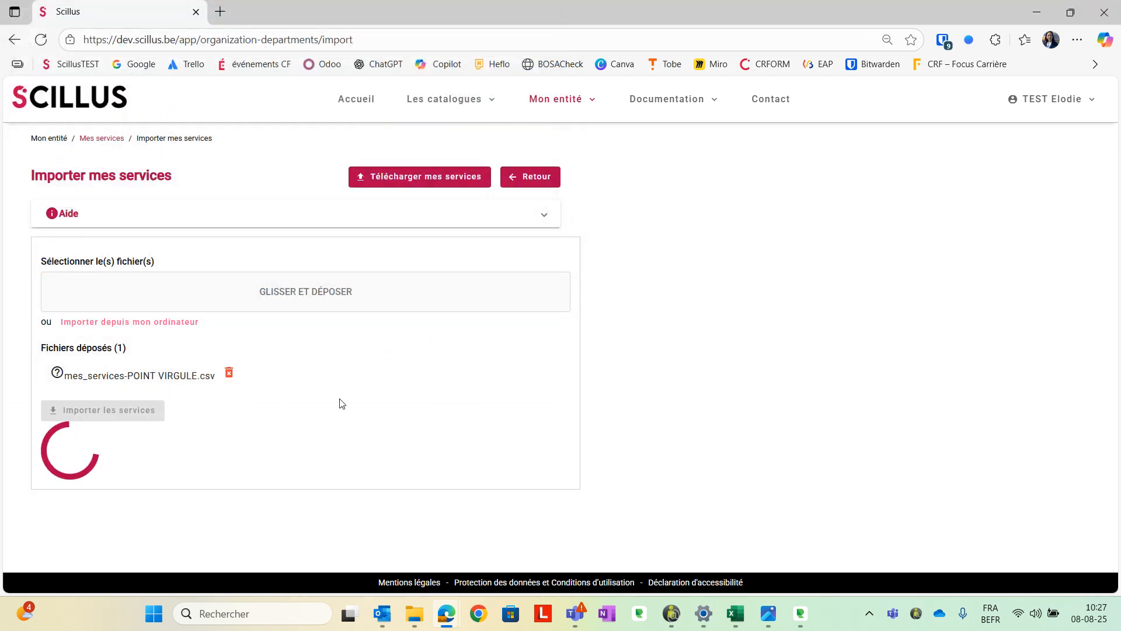